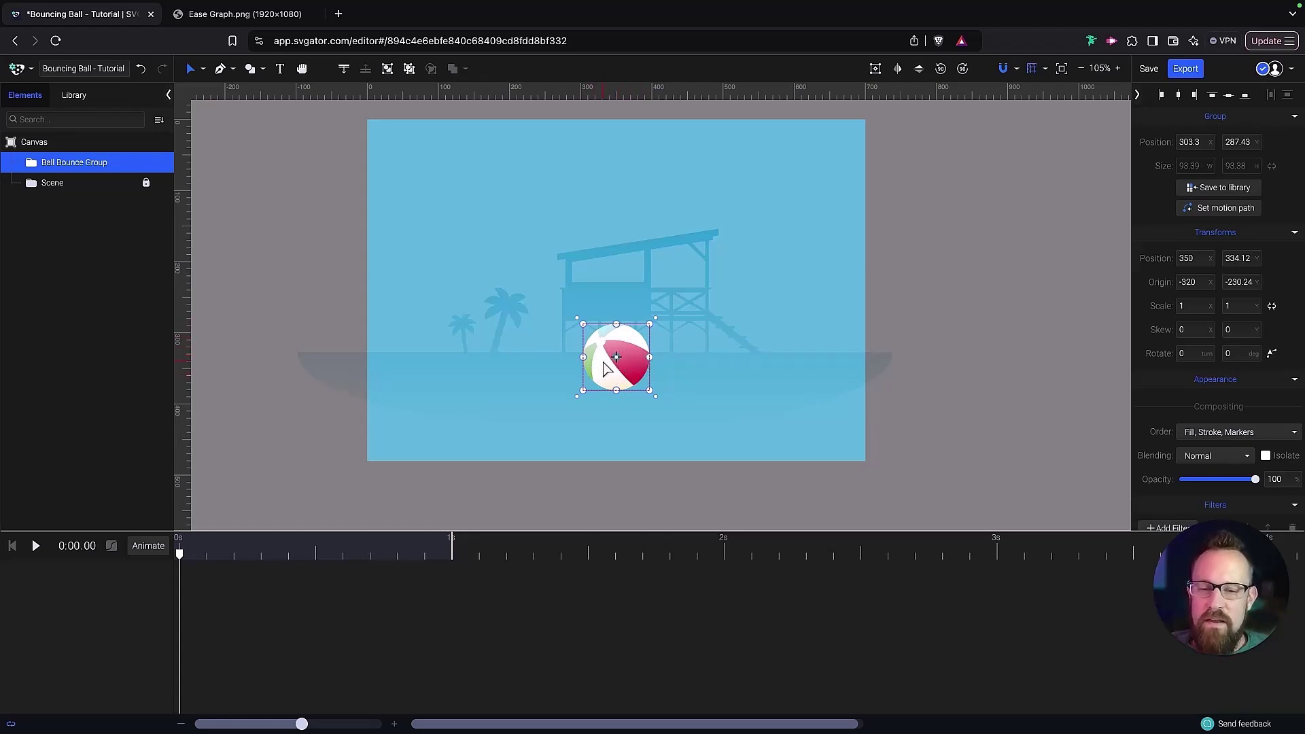
Step: Lower the ball onto the sand at position 350, 380.42
scroll(607, 367, "down", 1)
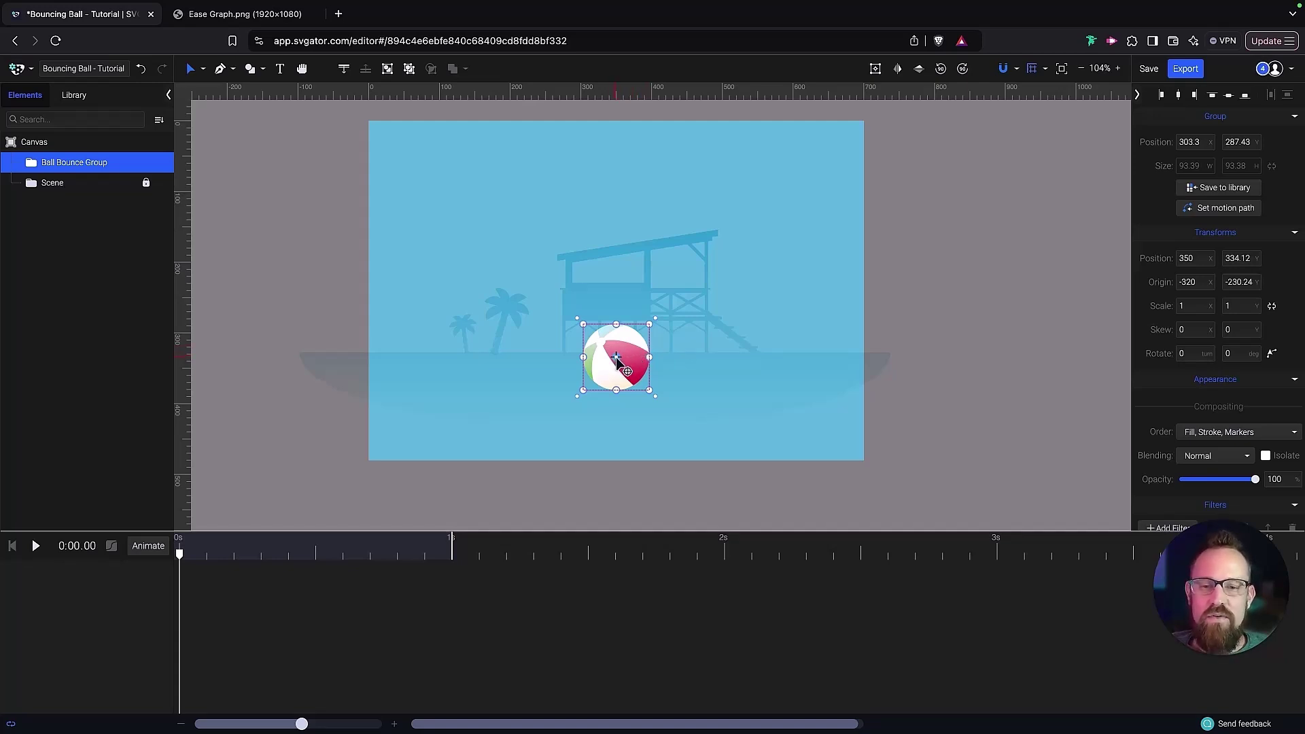
left_click_drag(616, 361, 618, 394)
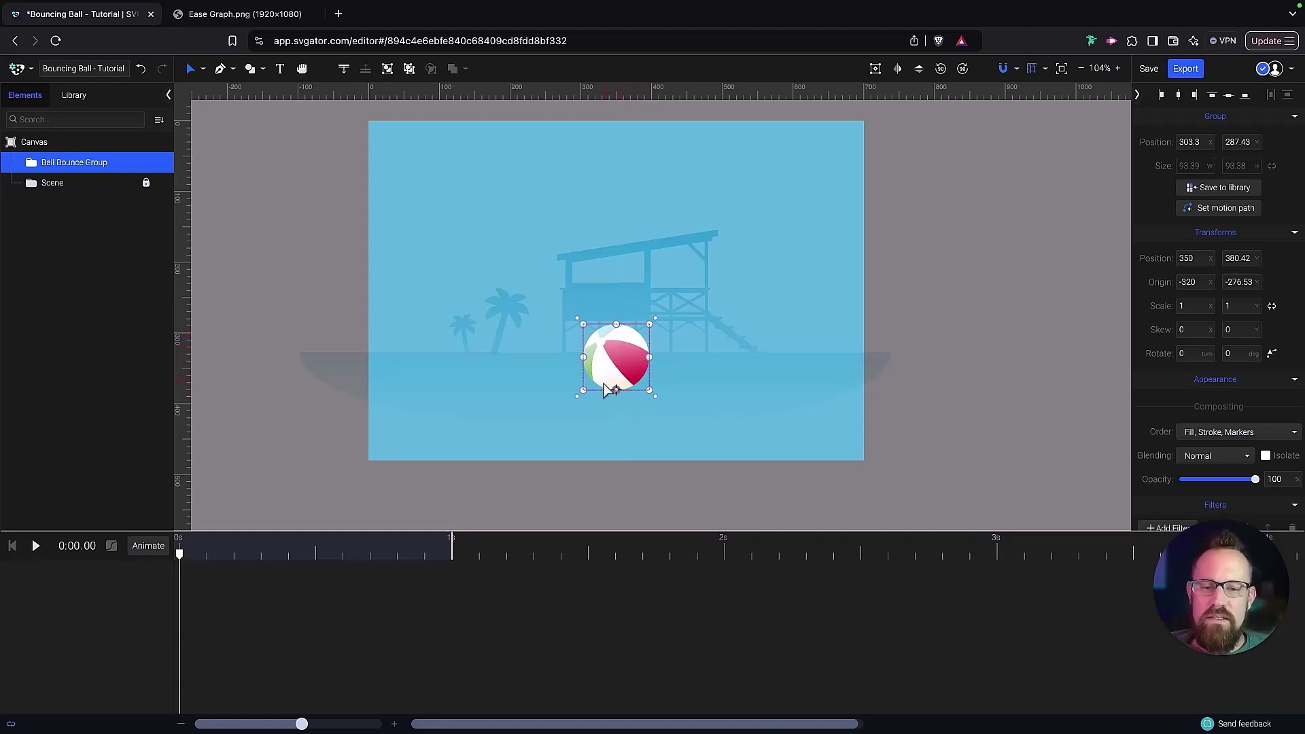
mouse_move(612, 379)
left_mouse_down()
mouse_move(616, 354)
mouse_move(620, 377)
left_mouse_up()
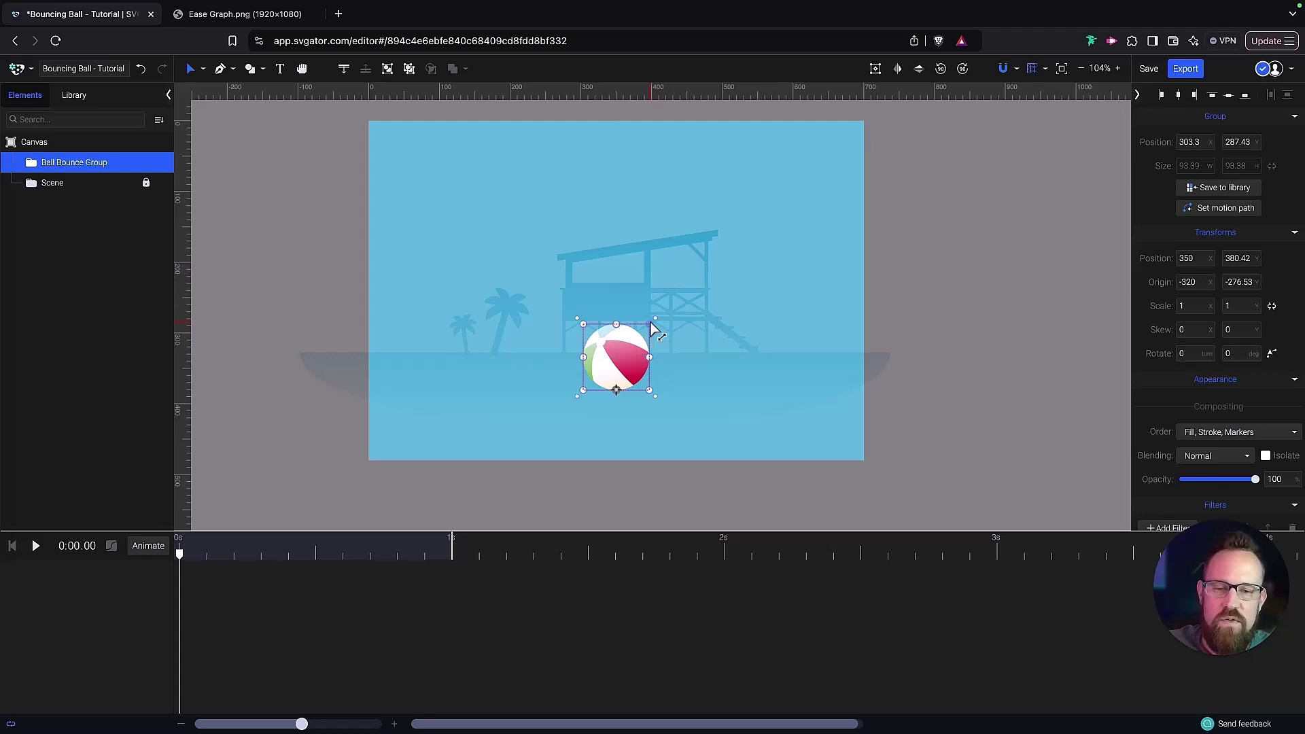
Step: Try squashing the ball twice and undo both, leaving it round at scale 1, 1
left_click_drag(651, 324, 652, 345)
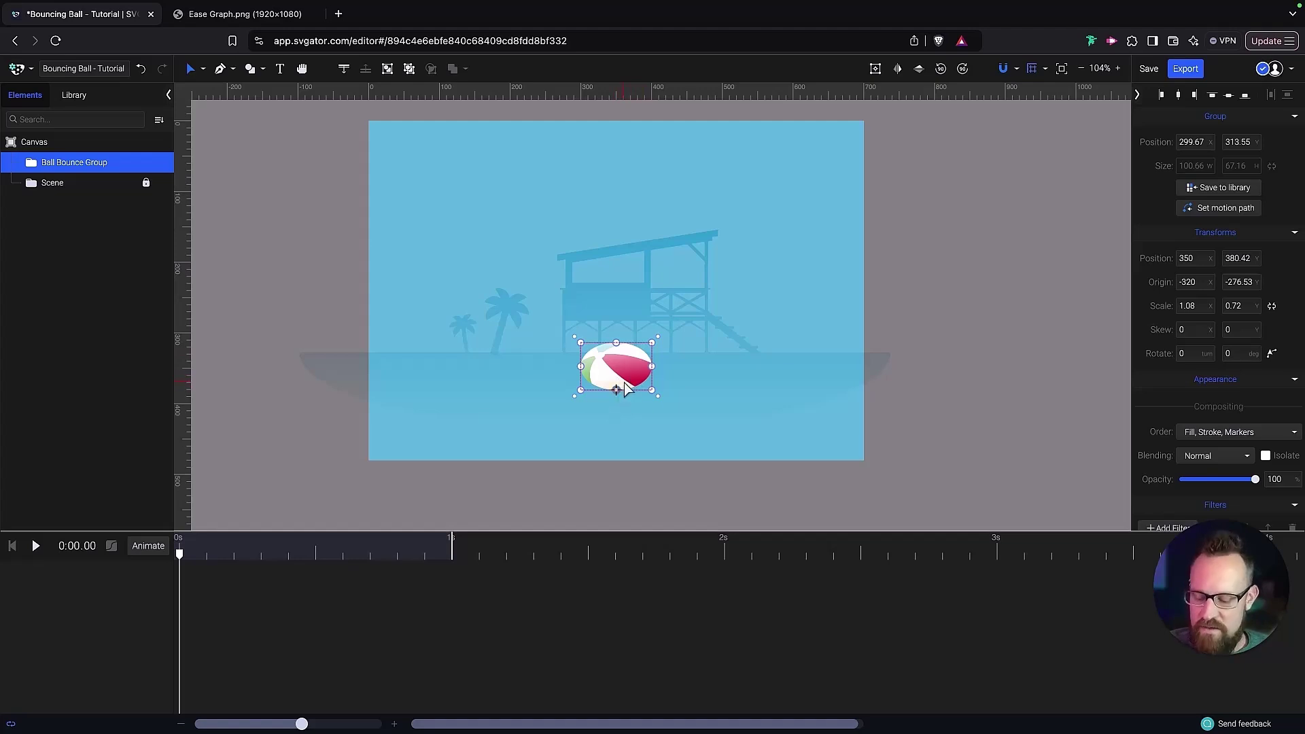
key("ctrl+z")
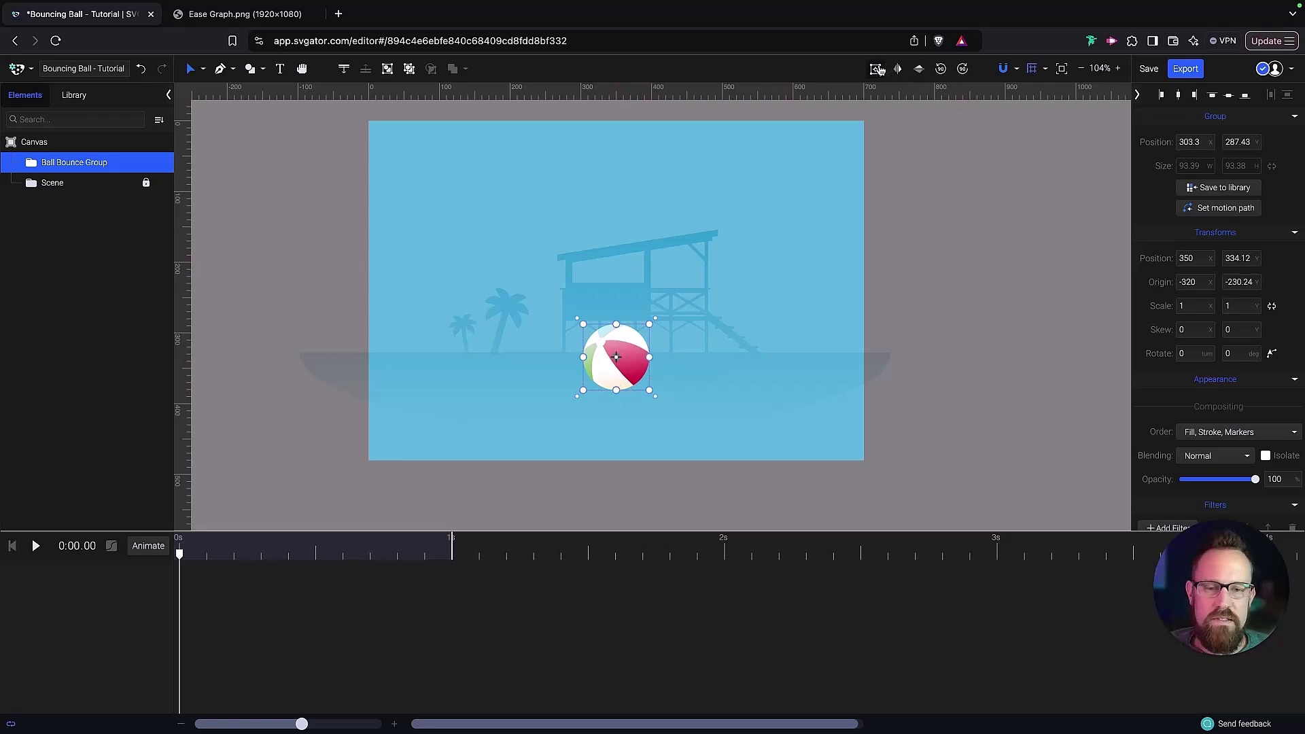
left_click_drag(648, 334, 655, 339)
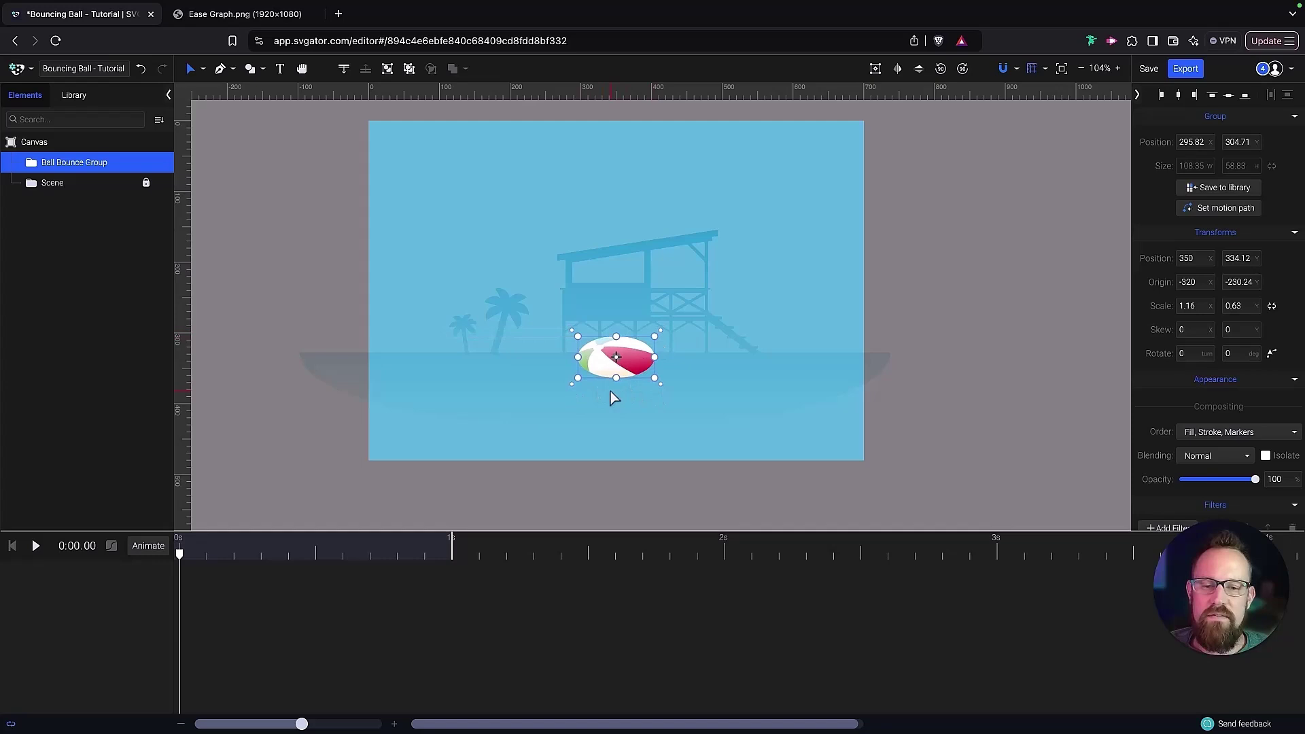
key("ctrl+z")
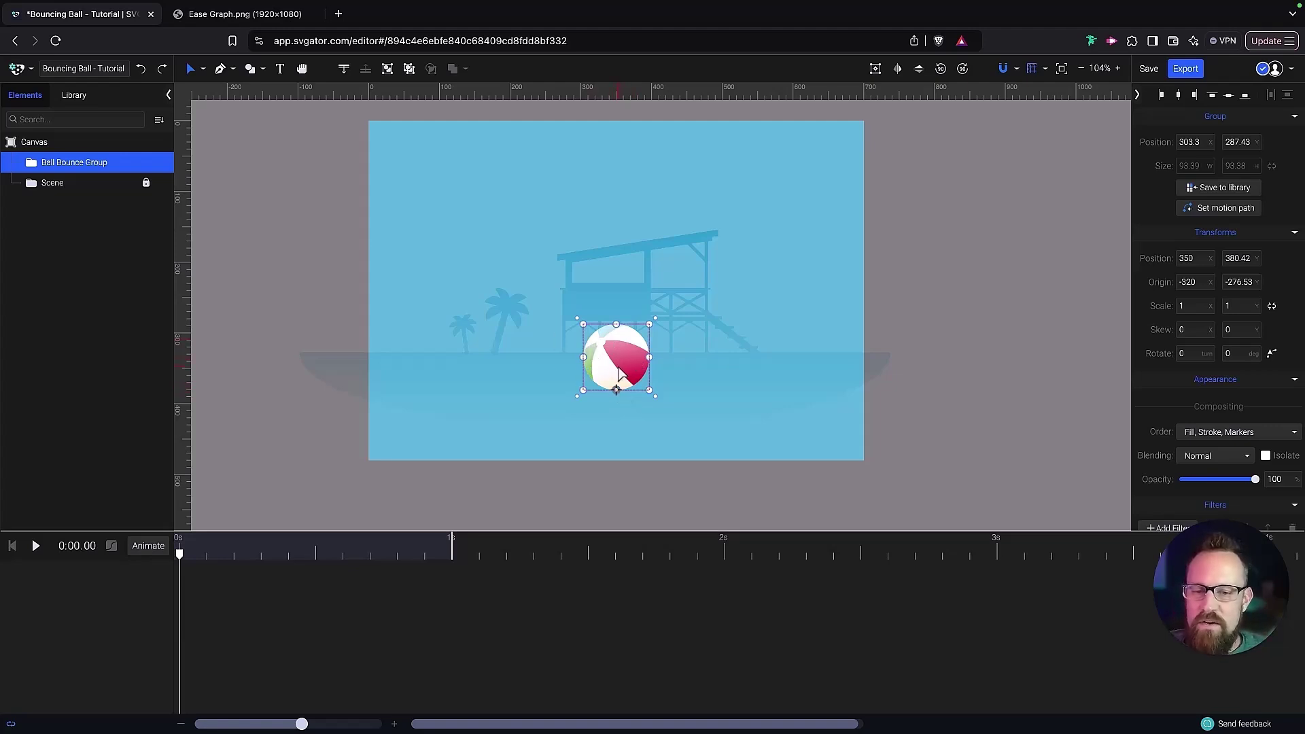
Step: Raise the ball to 350, 160.35 above the tower, animate Position and Scale, and go to 0:00.40
left_click_drag(620, 373, 620, 217)
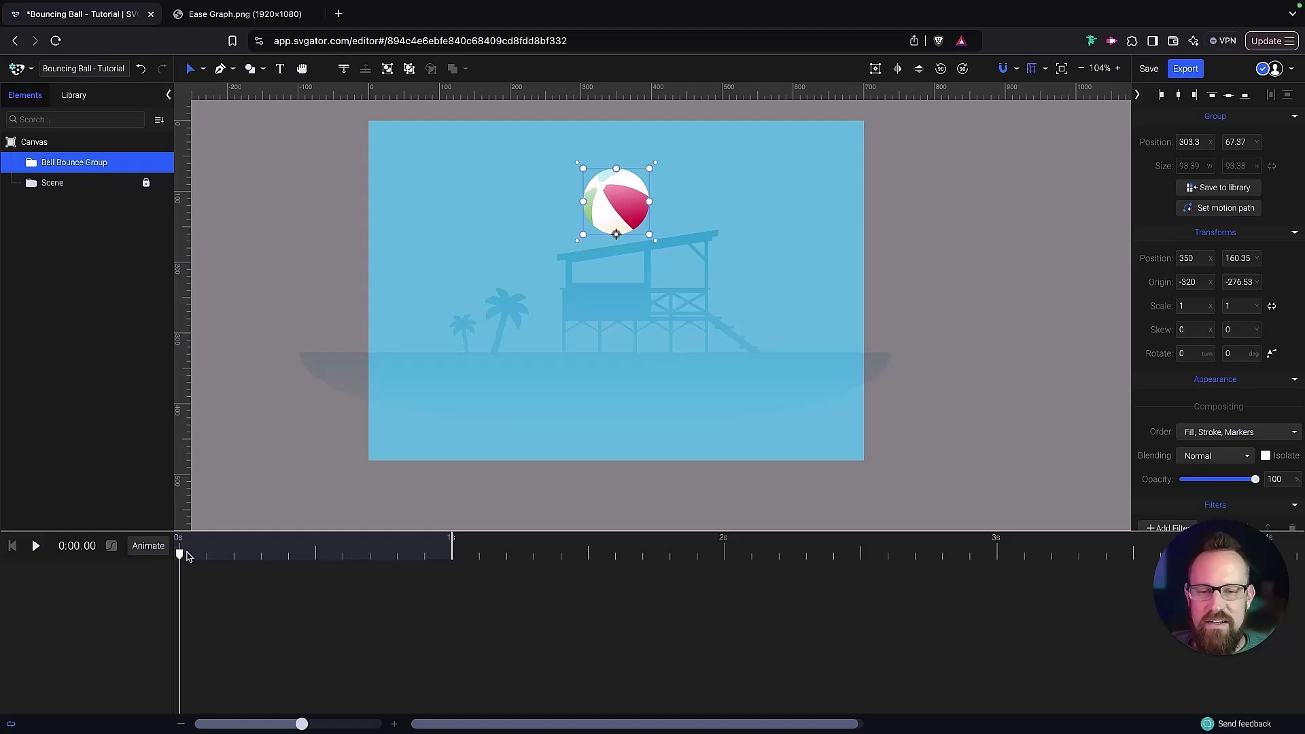
left_click(152, 549)
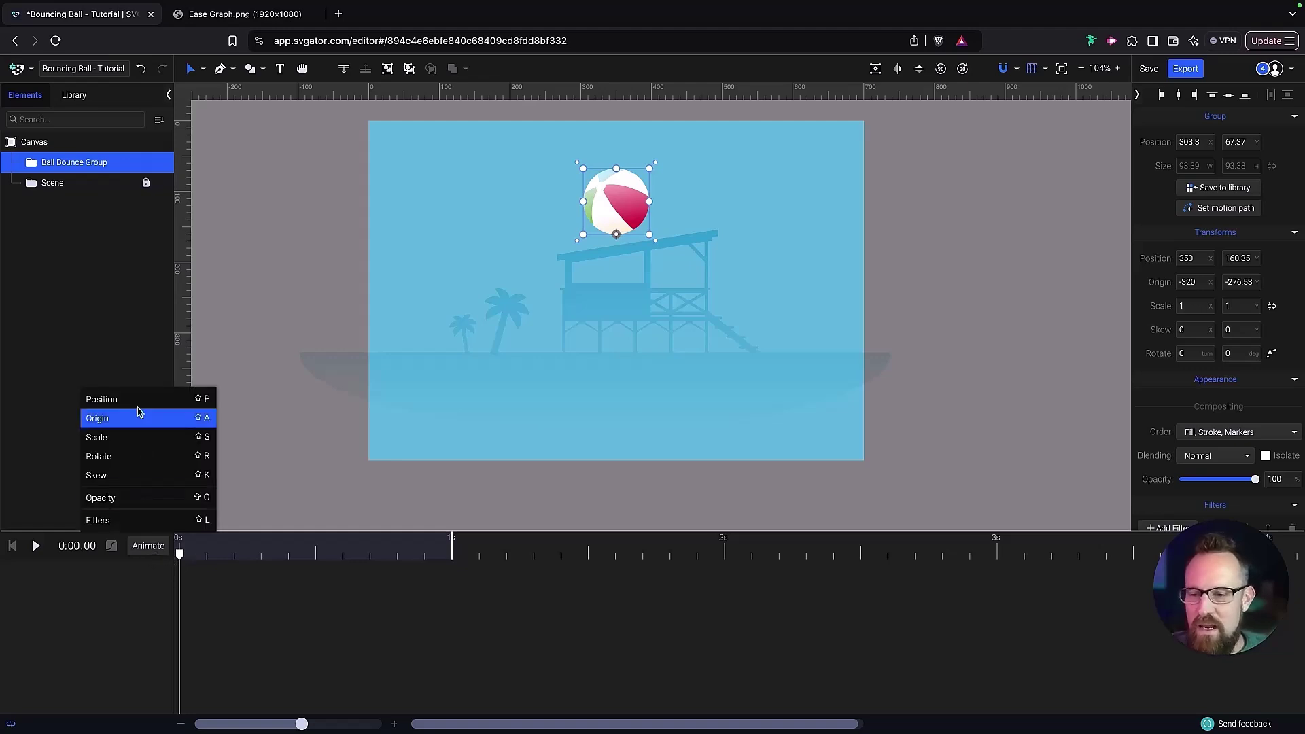
left_click(139, 395)
left_click(155, 550)
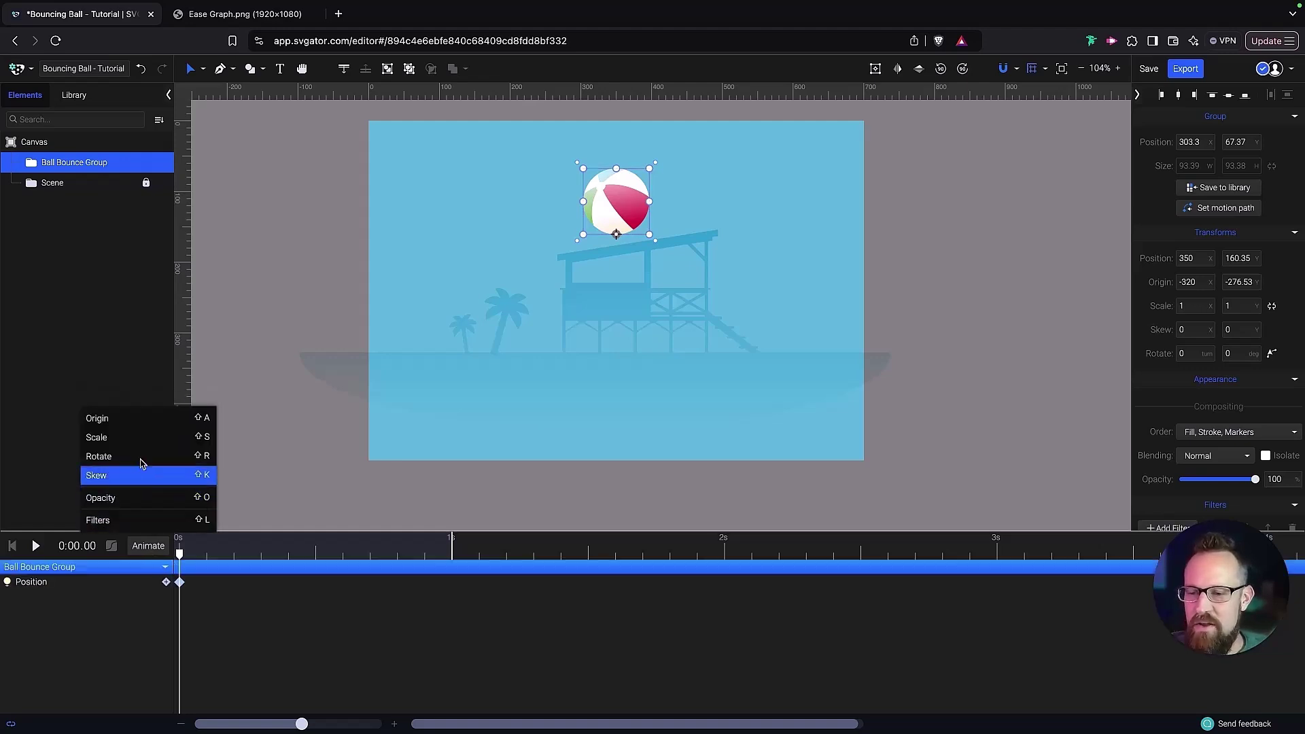
left_click(129, 438)
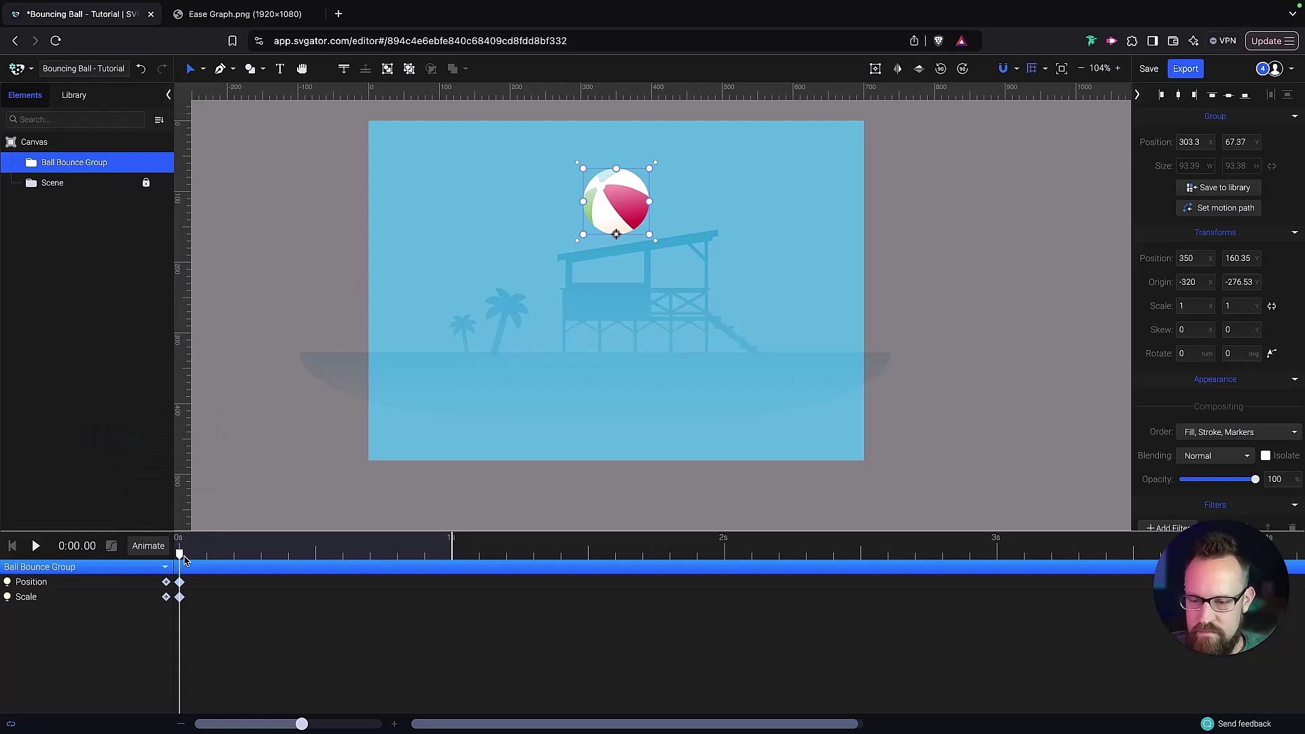
left_click_drag(181, 556, 297, 558)
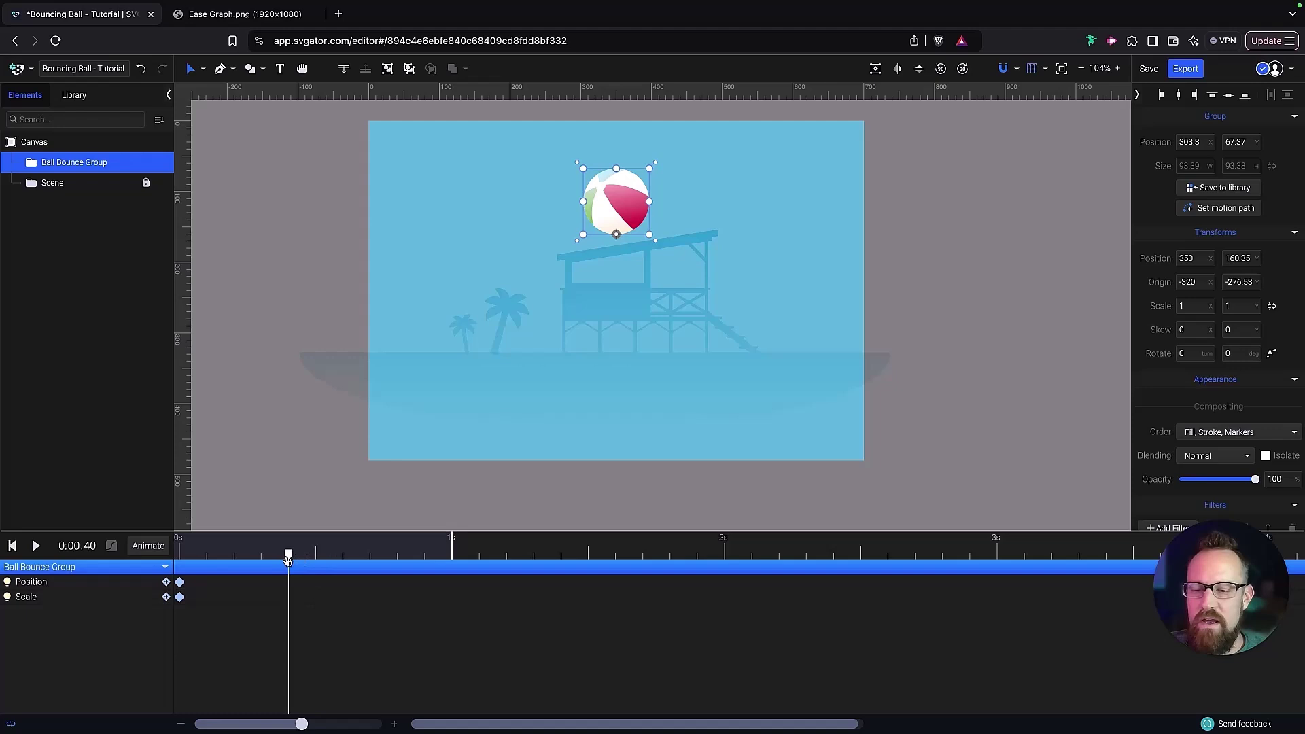
Step: Add Position and Scale keyframes at 0:00.40 and drop the ball to 350, 380.42
left_click(165, 583)
left_click(166, 597)
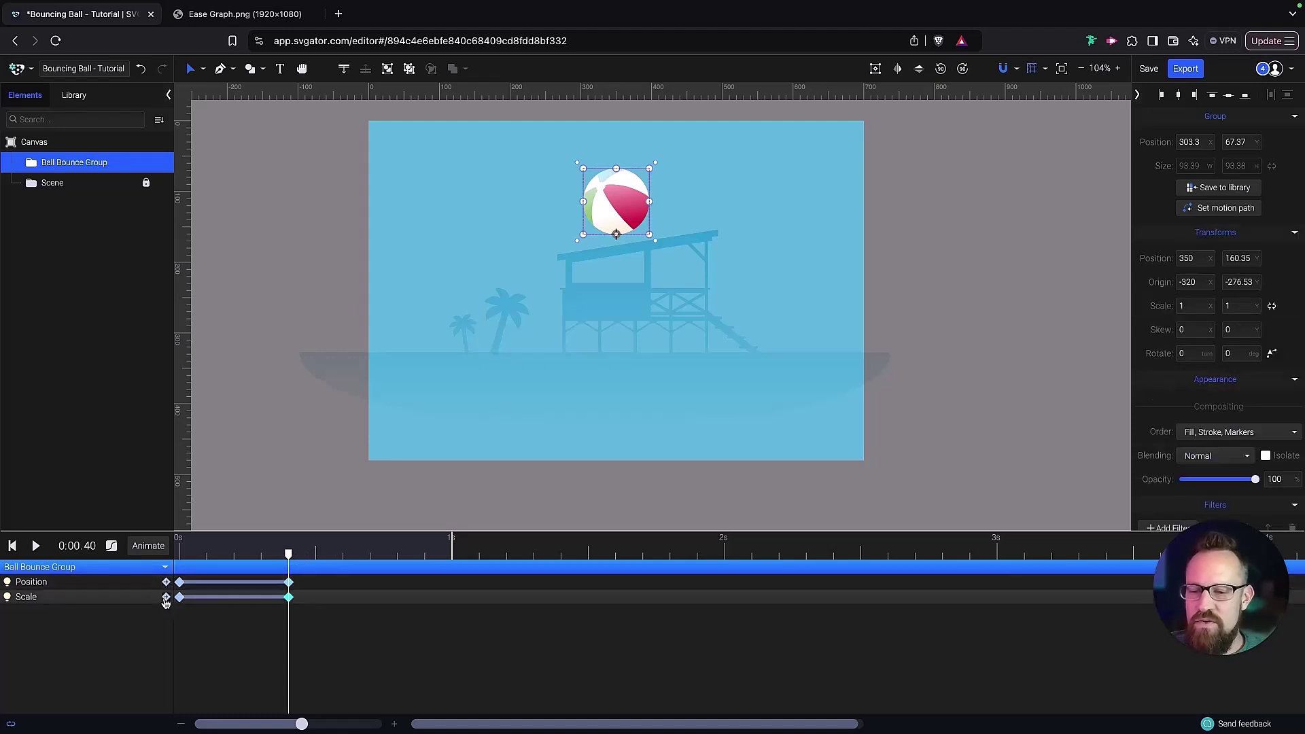
left_click_drag(630, 213, 629, 362)
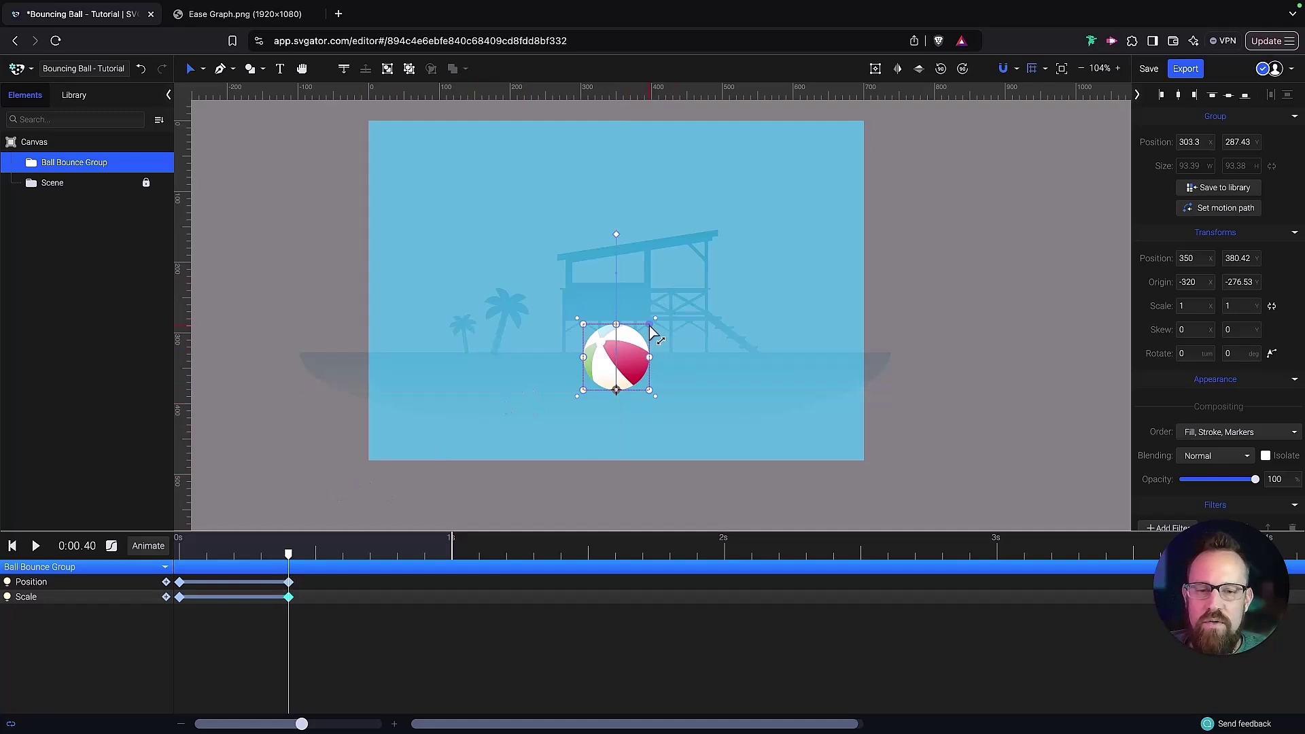
Step: Stretch the ball tall and narrow to scale 0.91, 1.11, undoing an extra squash
left_click_drag(649, 325, 647, 319)
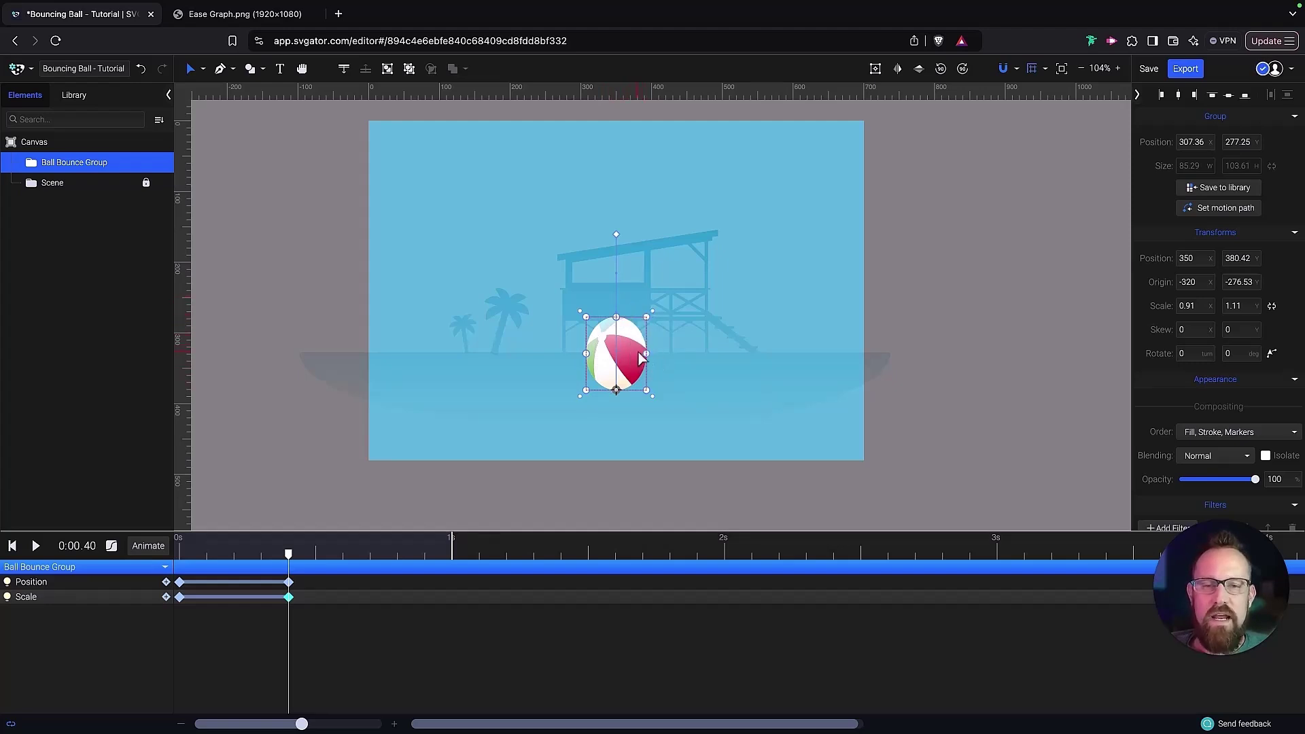
left_click_drag(648, 314, 659, 353)
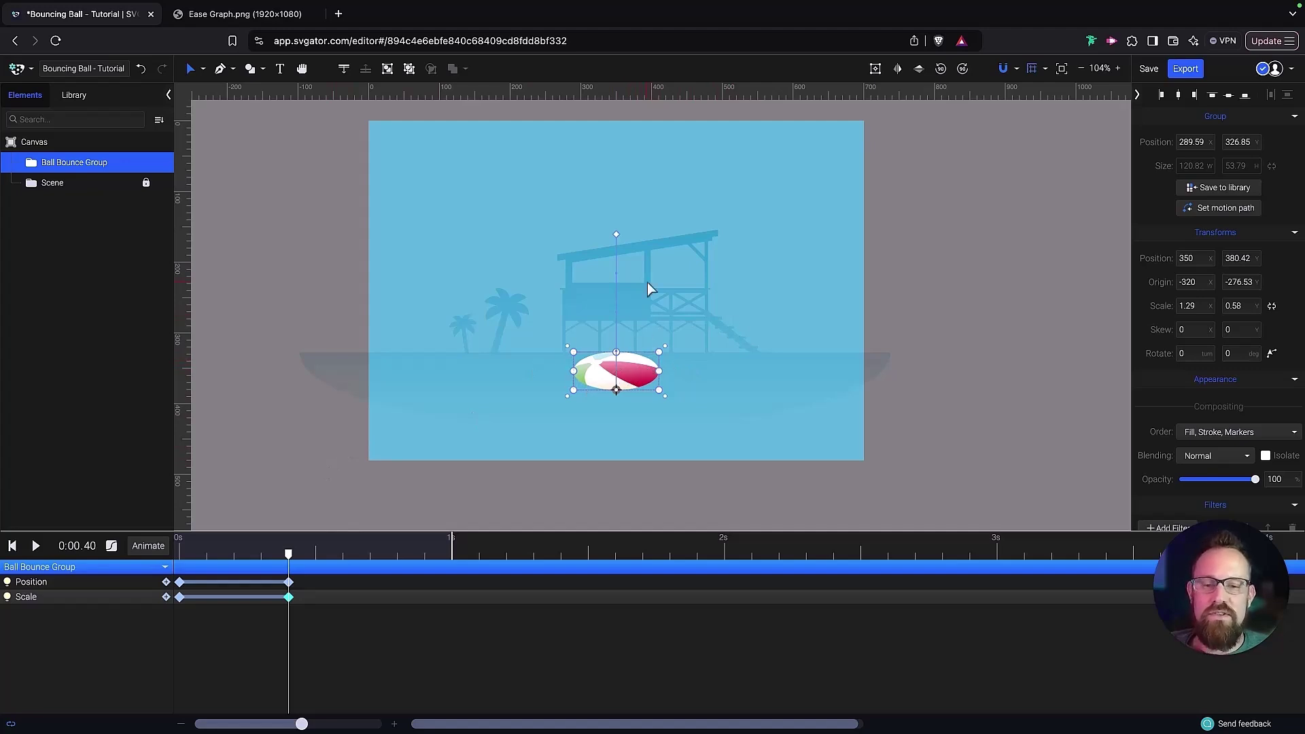
key("ctrl+z")
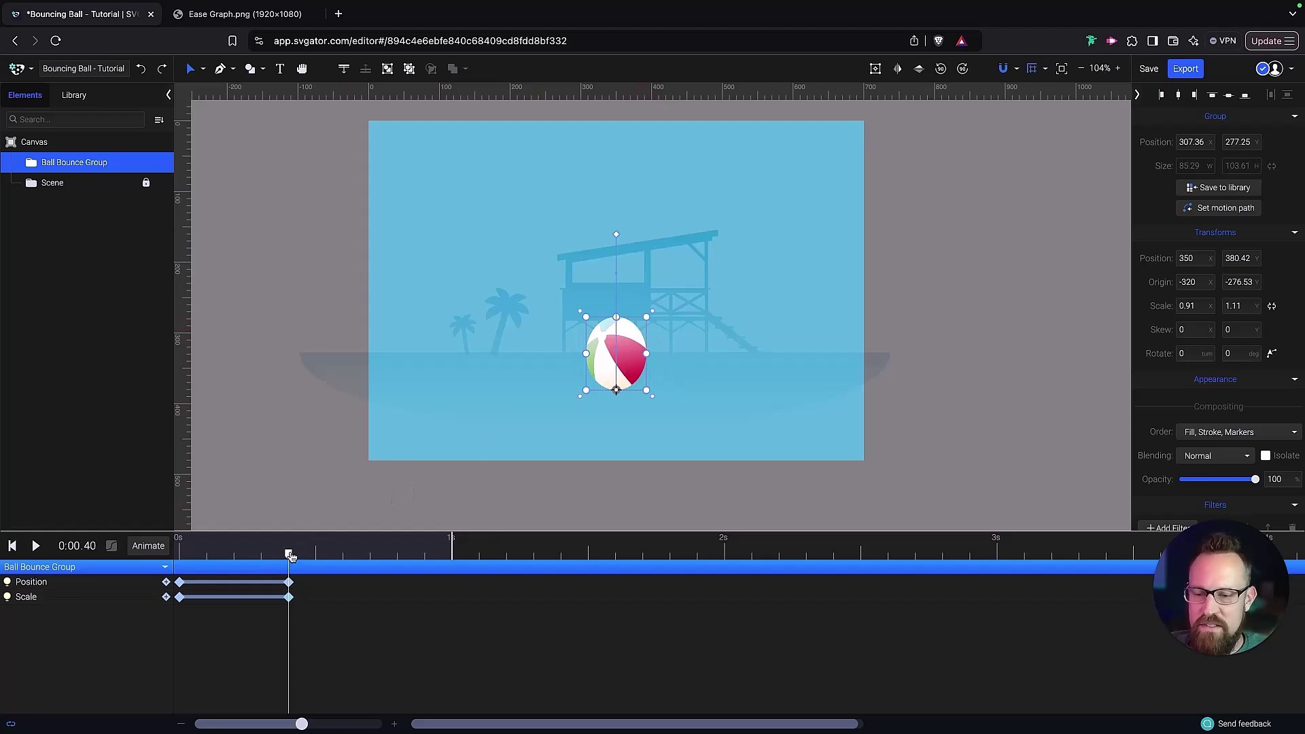
Step: Scrub through the fall, stepping from 0:00.30 to 0:00.50
left_click_drag(289, 554, 245, 555)
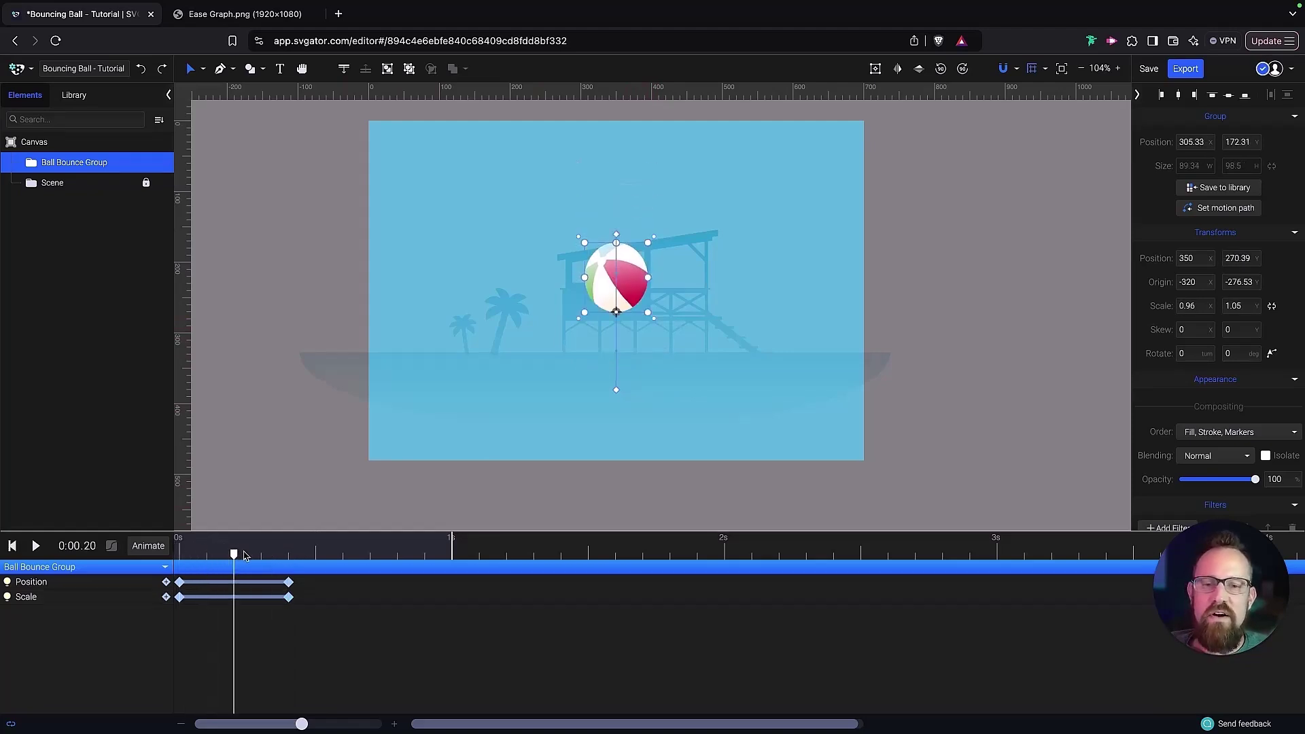
left_click(261, 553)
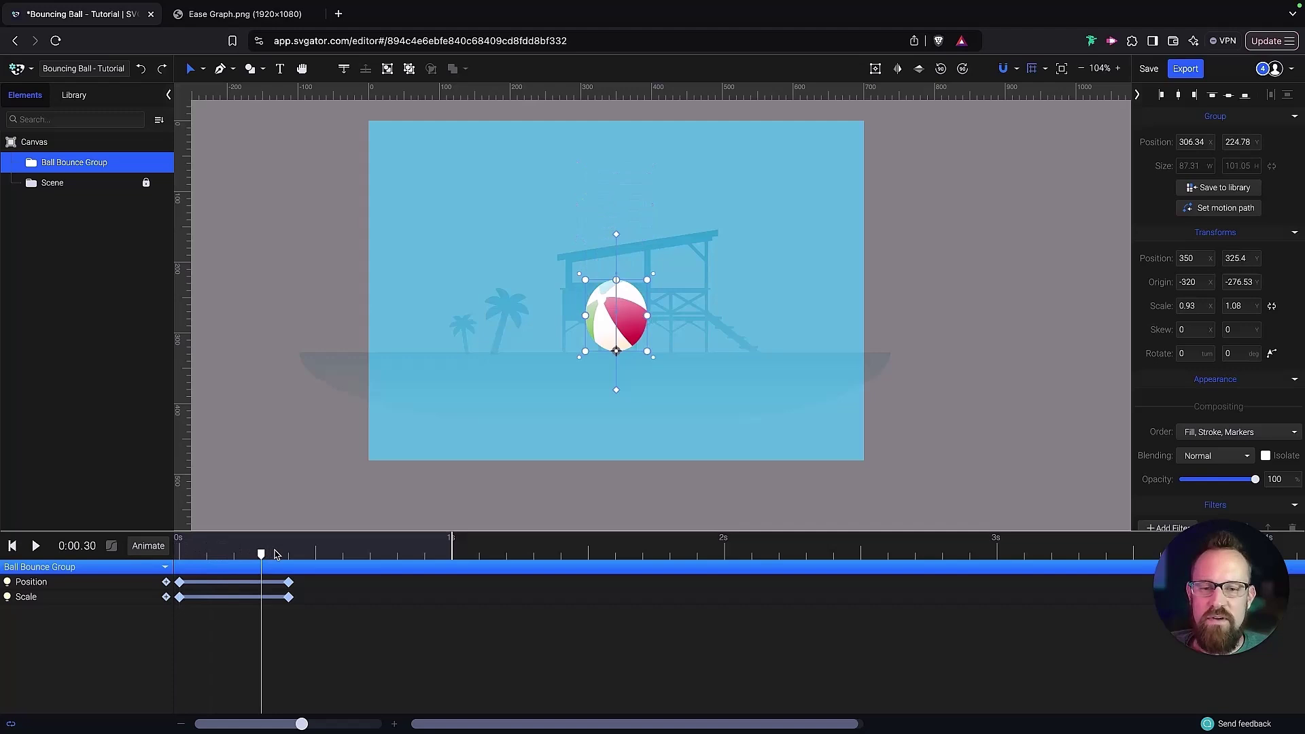
left_click(288, 554)
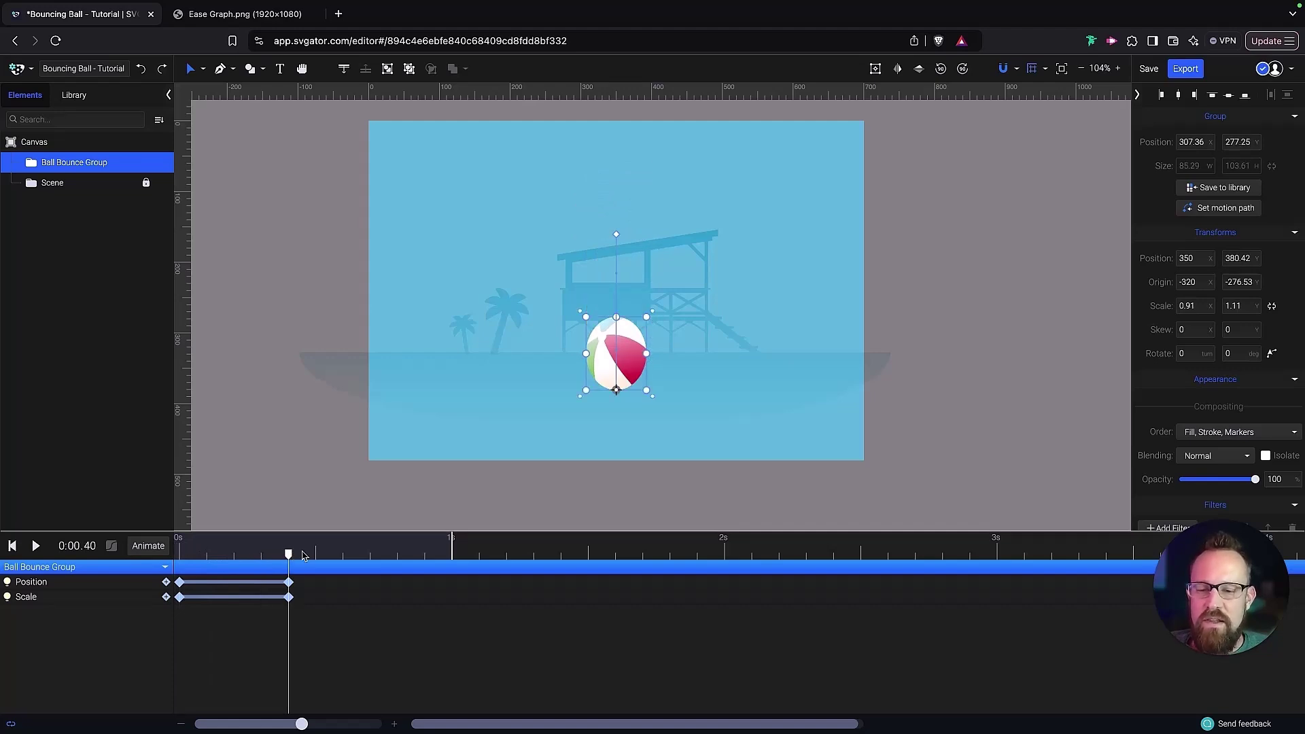
left_click(316, 556)
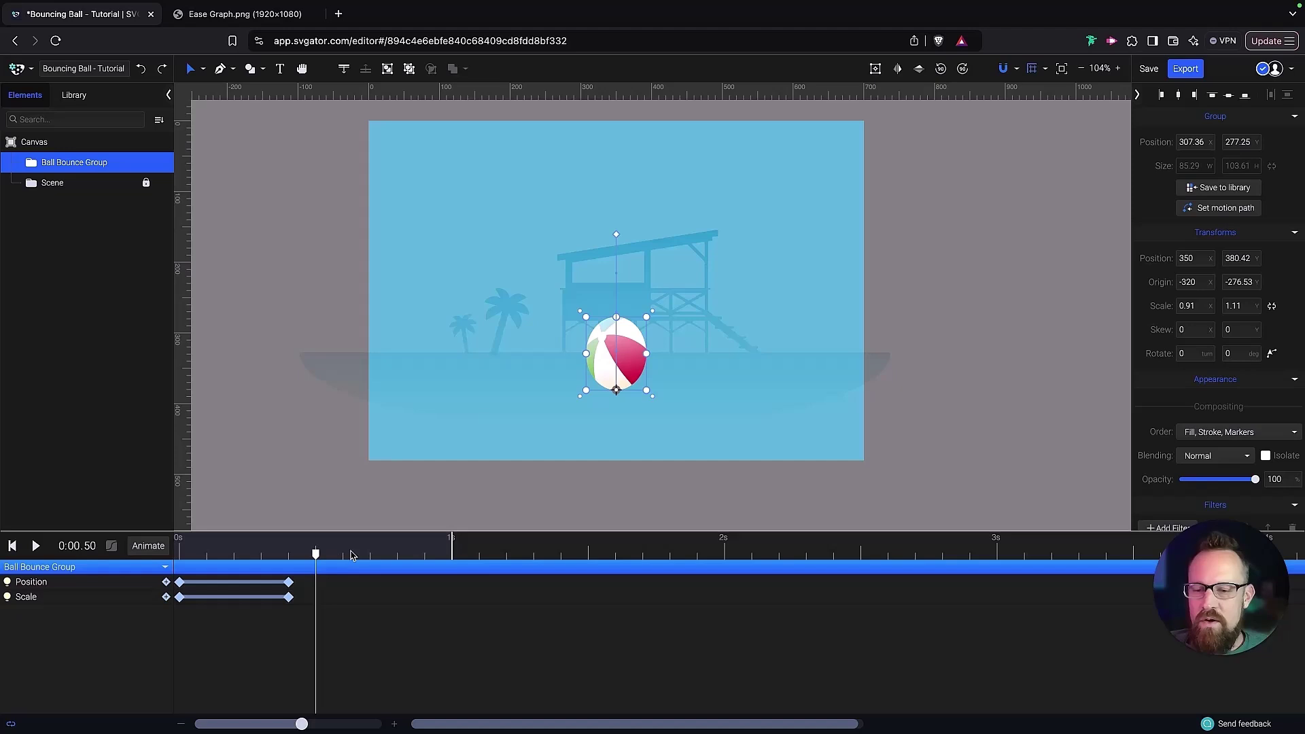
Step: Add Position and Scale keyframes at 0:00.50 and squash the ball to 1.16, 0.63
left_click(166, 582)
left_click(167, 596)
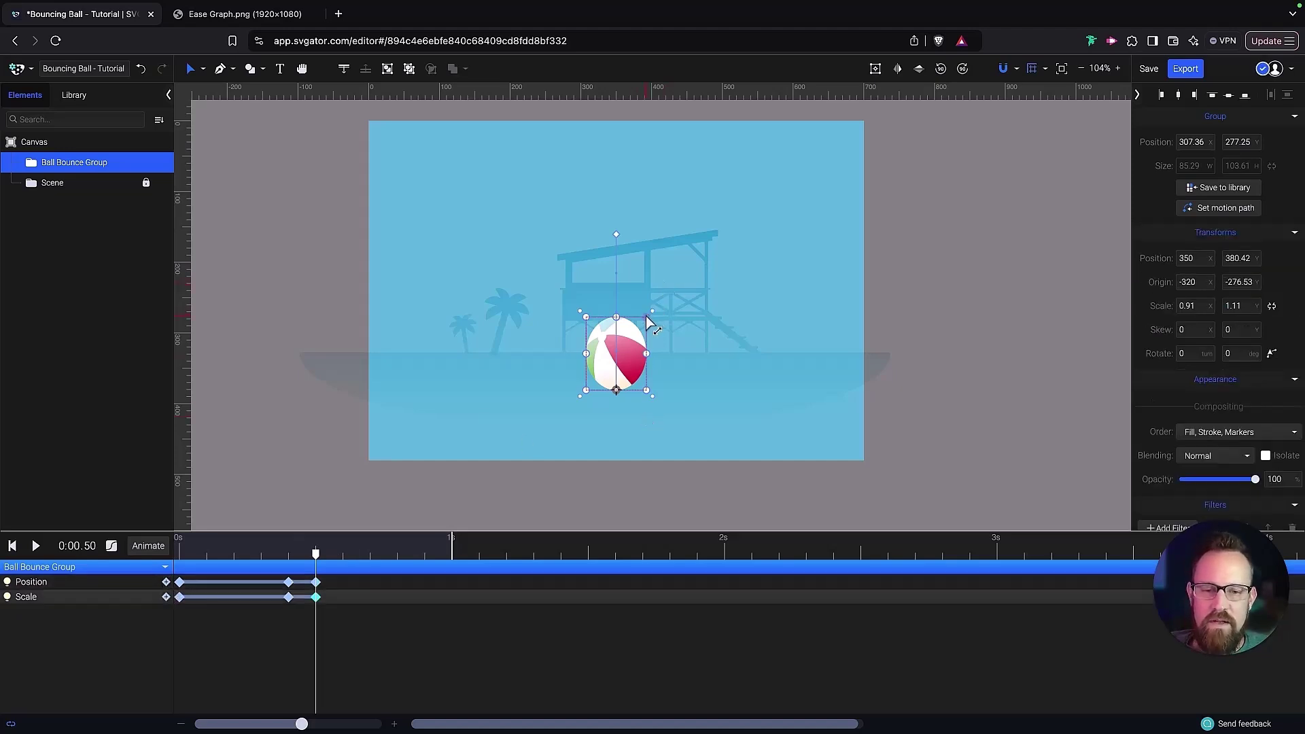
left_click_drag(648, 316, 656, 352)
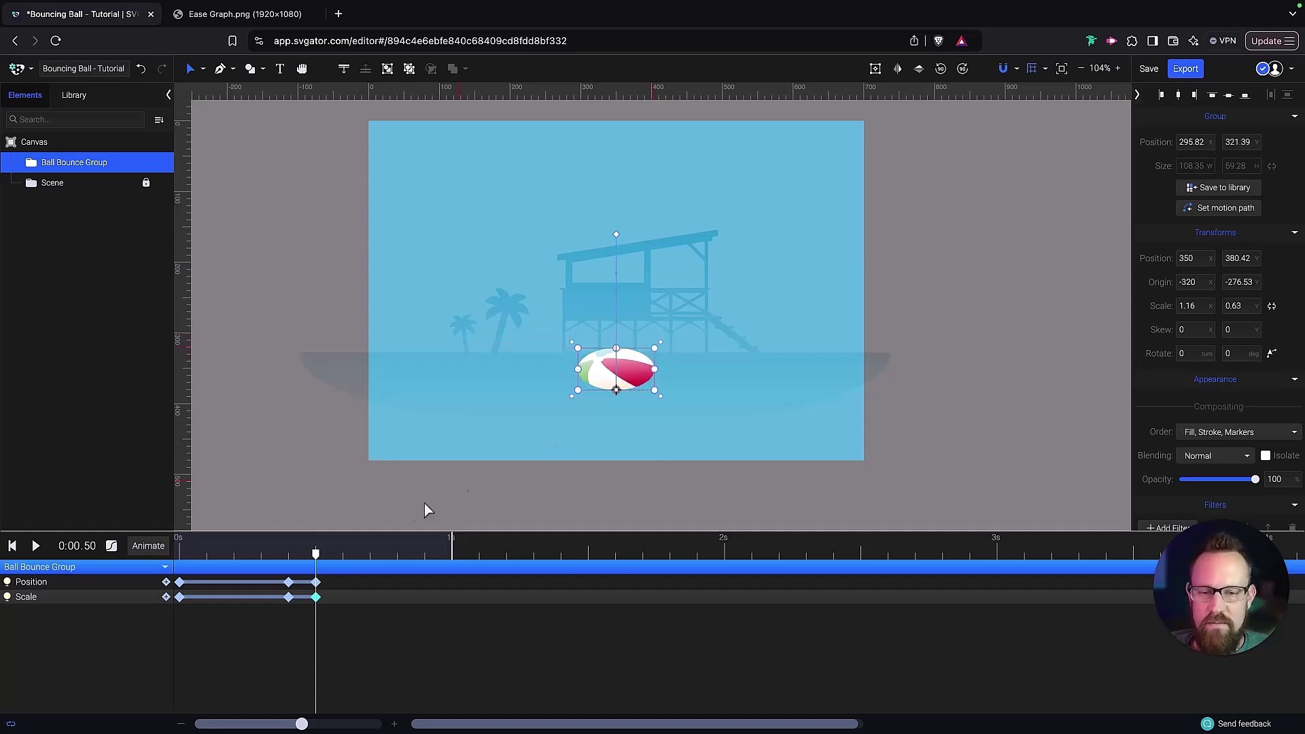
Step: Compare the squash against the 0.4 s keyframe, then move the time to 0:00.70
left_click_drag(315, 553, 294, 556)
left_click(314, 556)
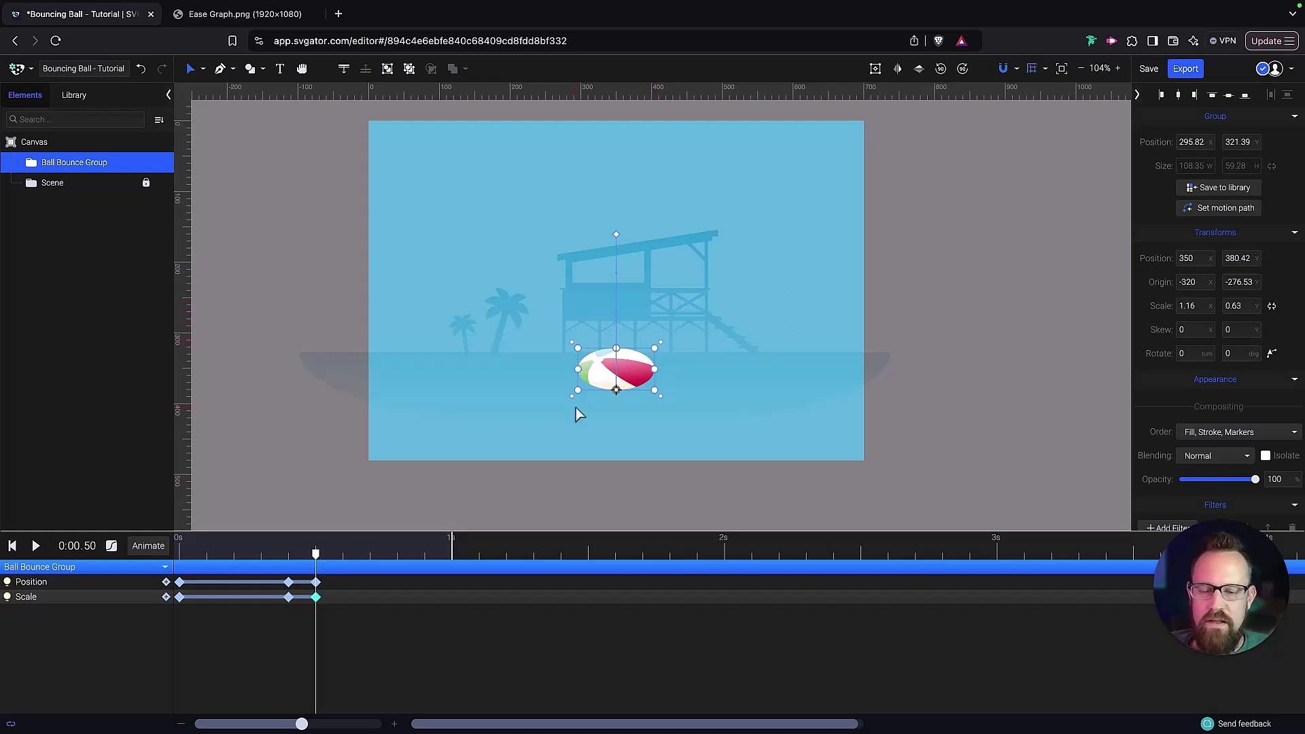
left_click_drag(316, 558, 377, 559)
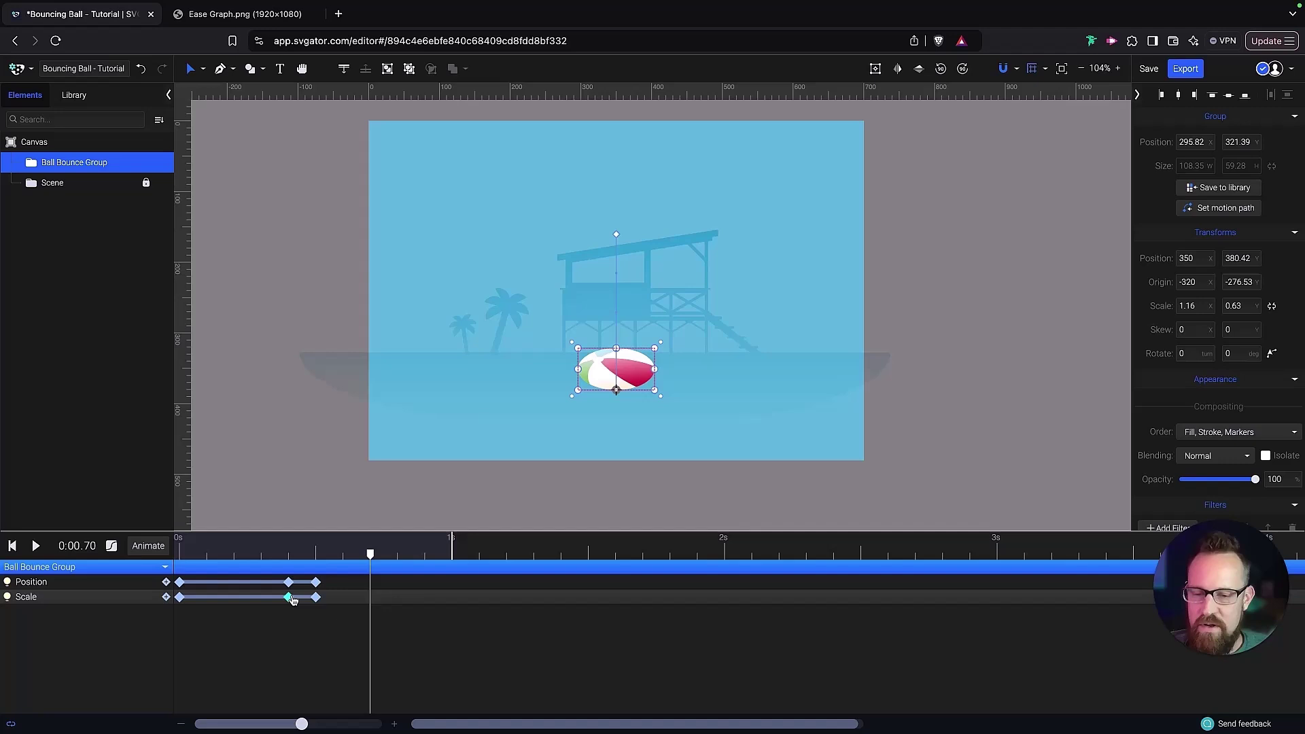
Step: Paste a stretched 0.91, 1.11 Scale keyframe at 0:00.70
key("ctrl+c")
key("ctrl+v")
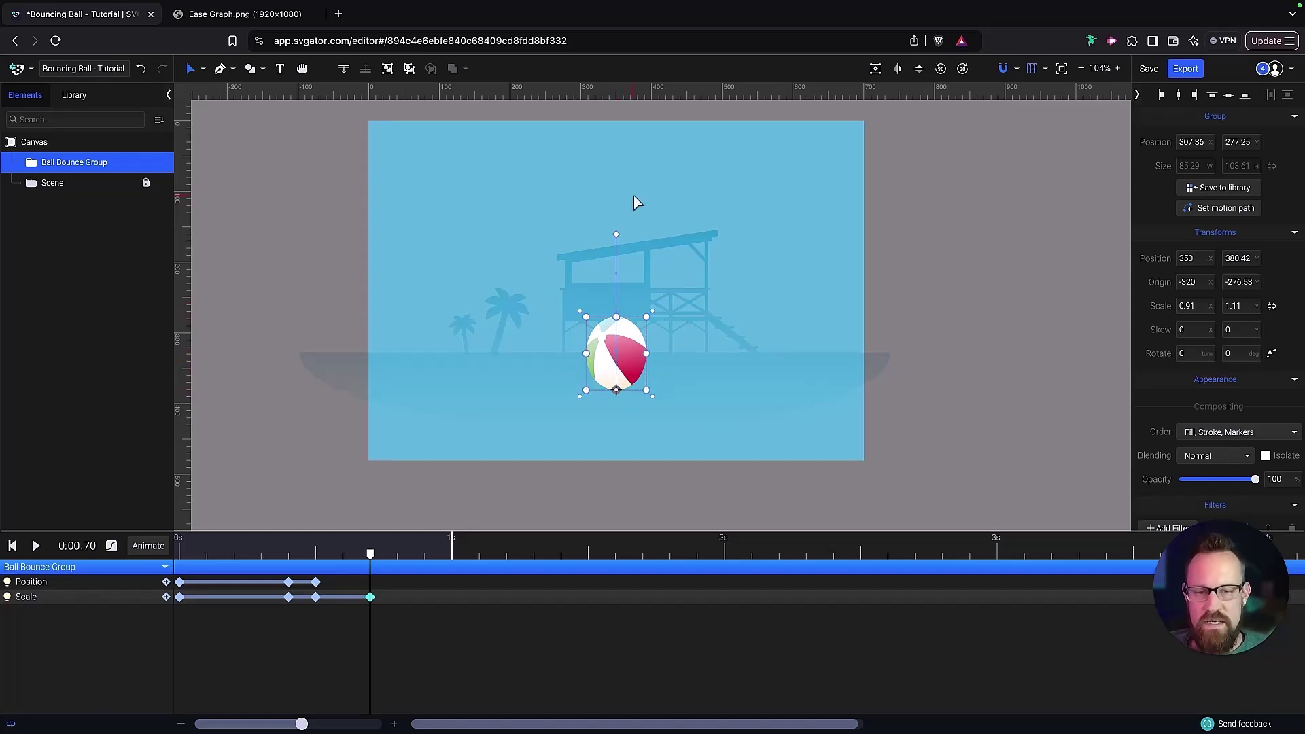
left_click_drag(370, 556, 459, 562)
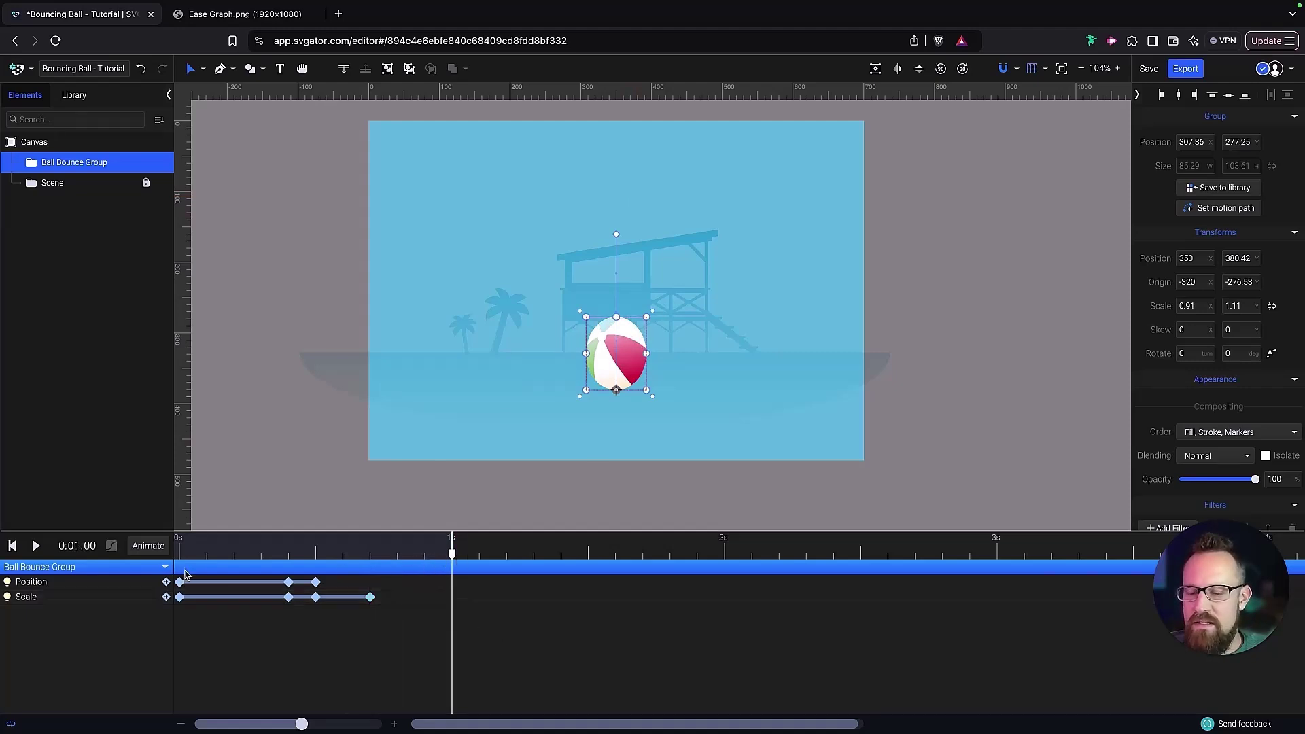
Step: Copy the starting Position and Scale keyframes to 1.00 s, returning the ball to 350, 160.35 at scale 1, 1
left_click(180, 583)
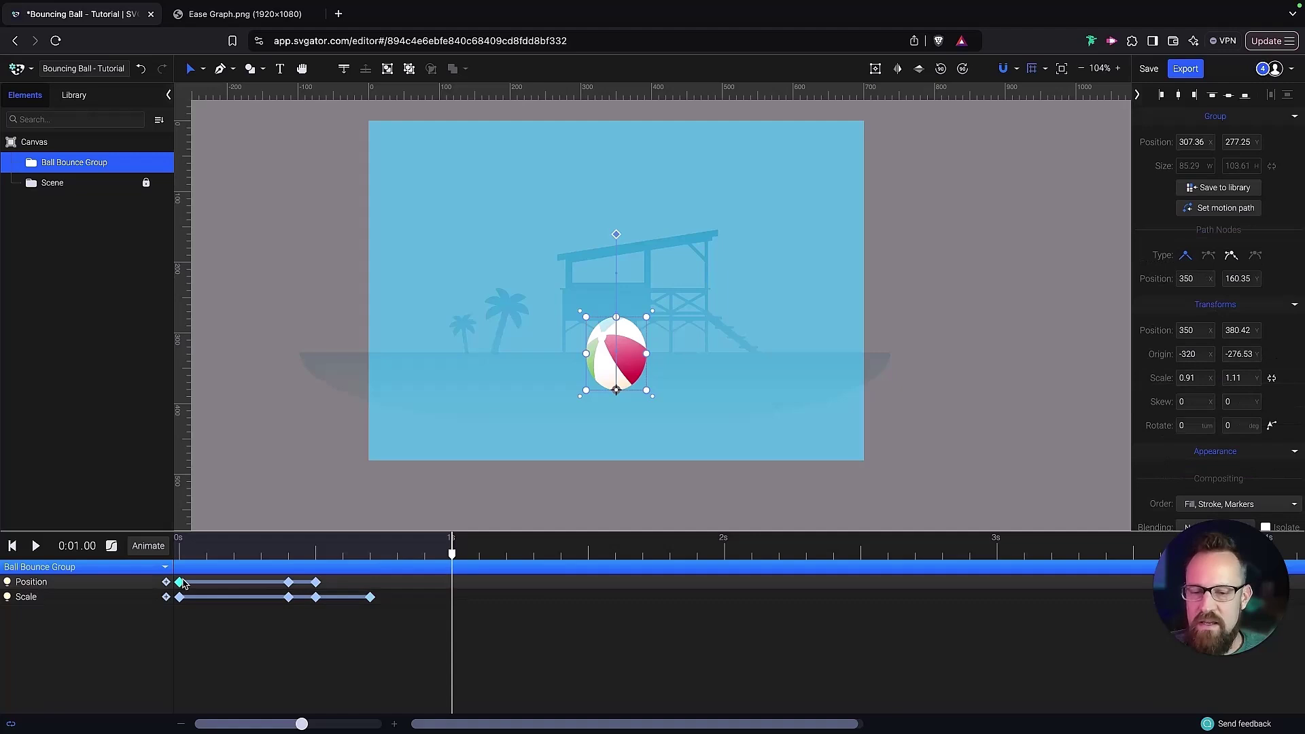
key("ctrl+c")
key("ctrl+v")
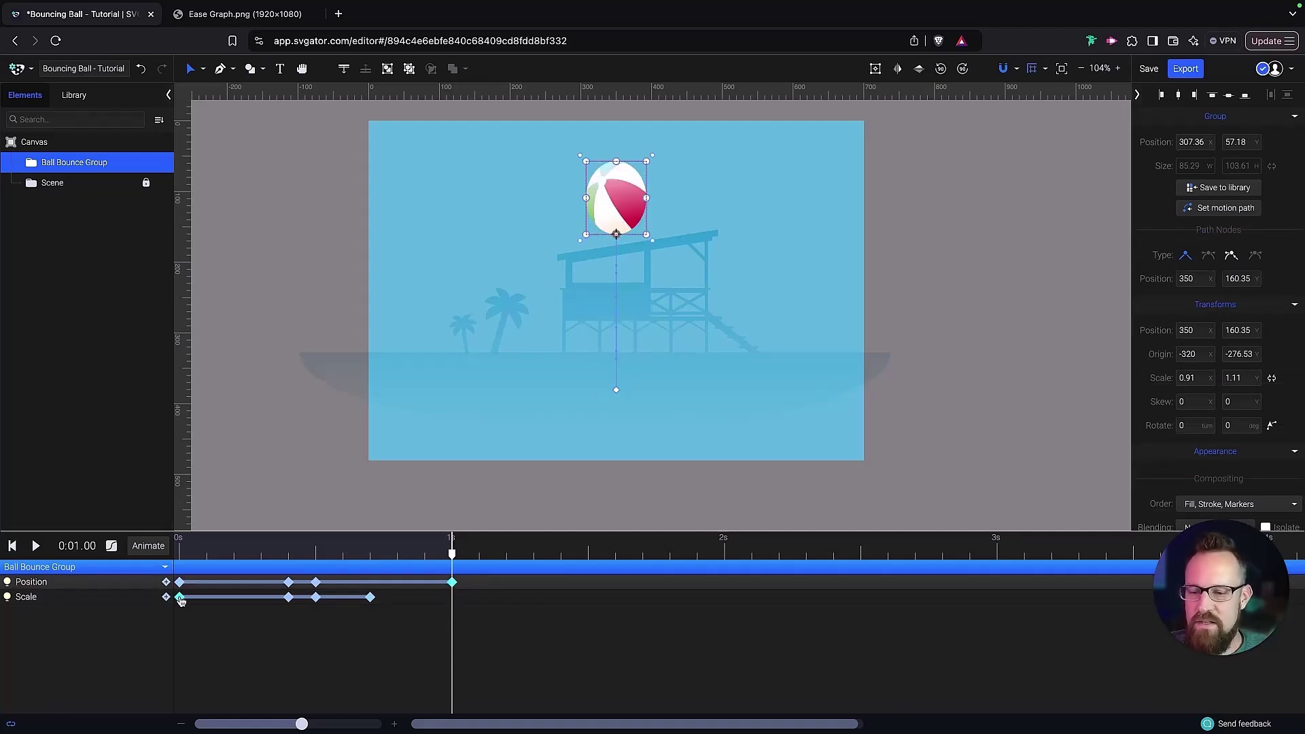
left_click(180, 597)
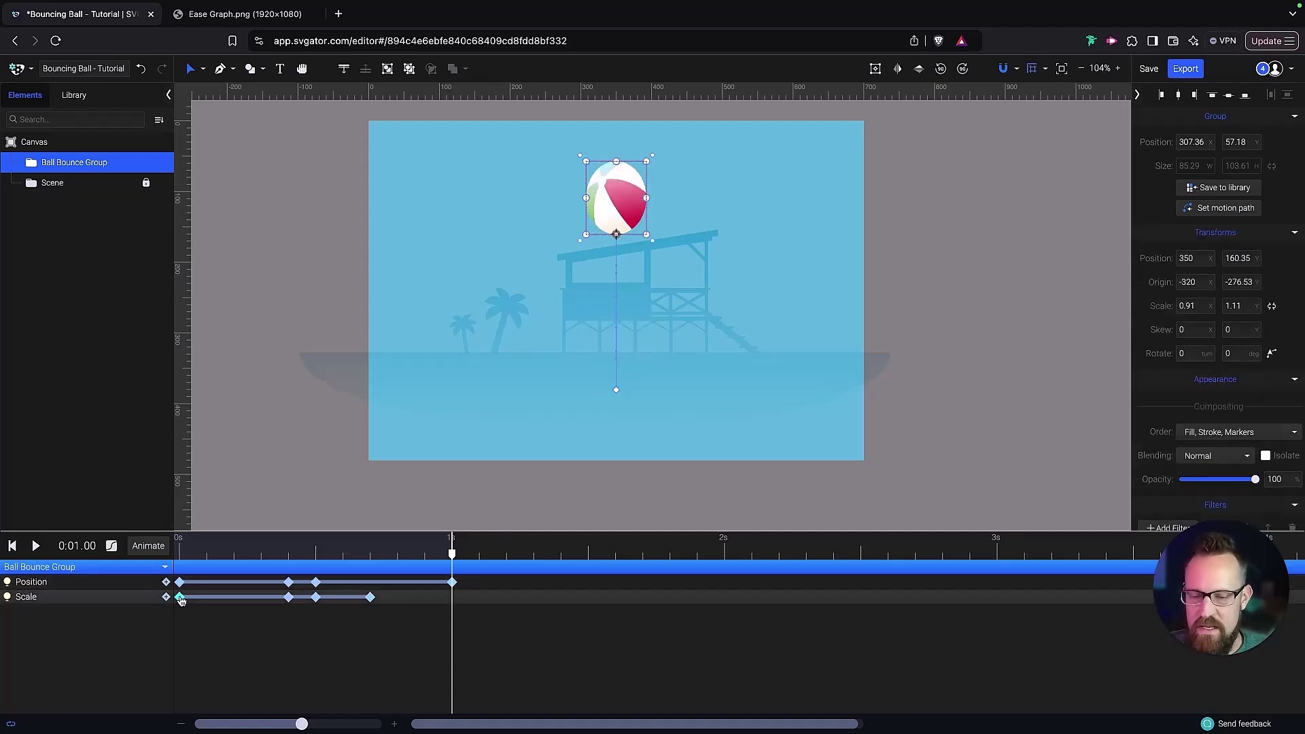
key("ctrl+c")
key("ctrl+v")
left_click(520, 588)
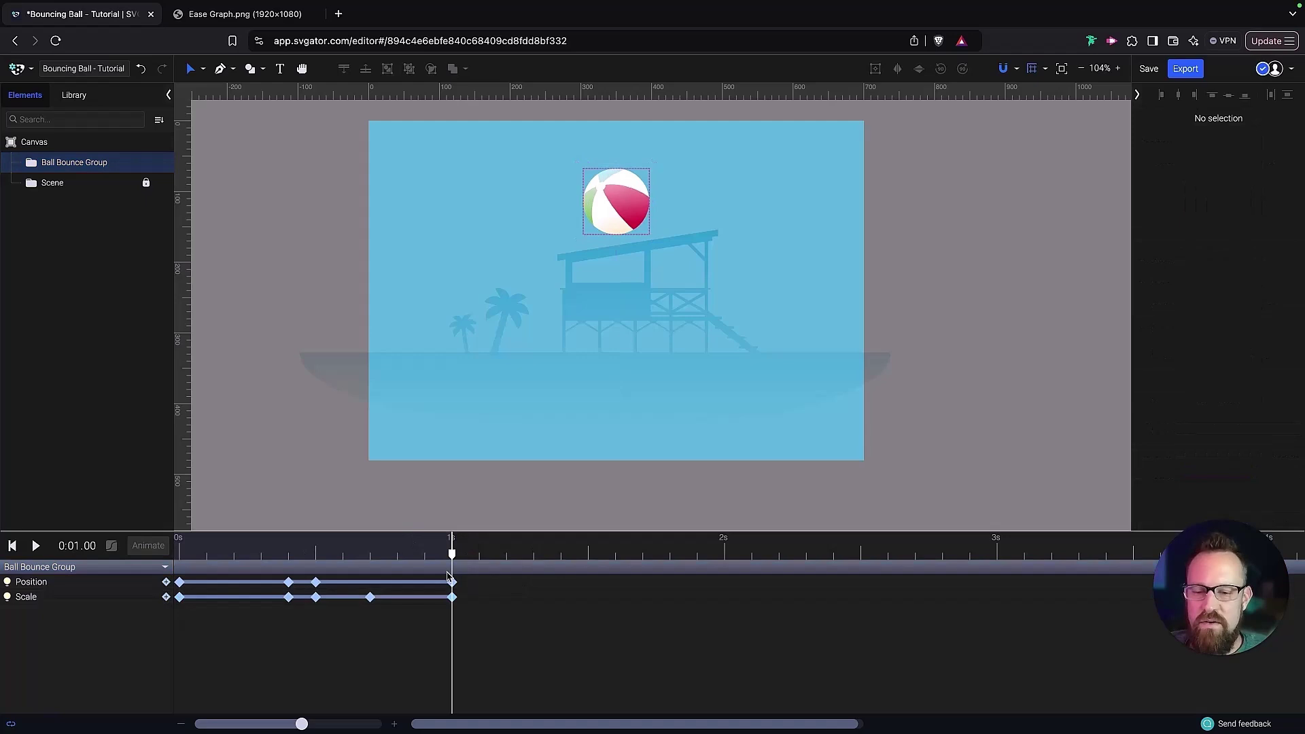
left_click(452, 582)
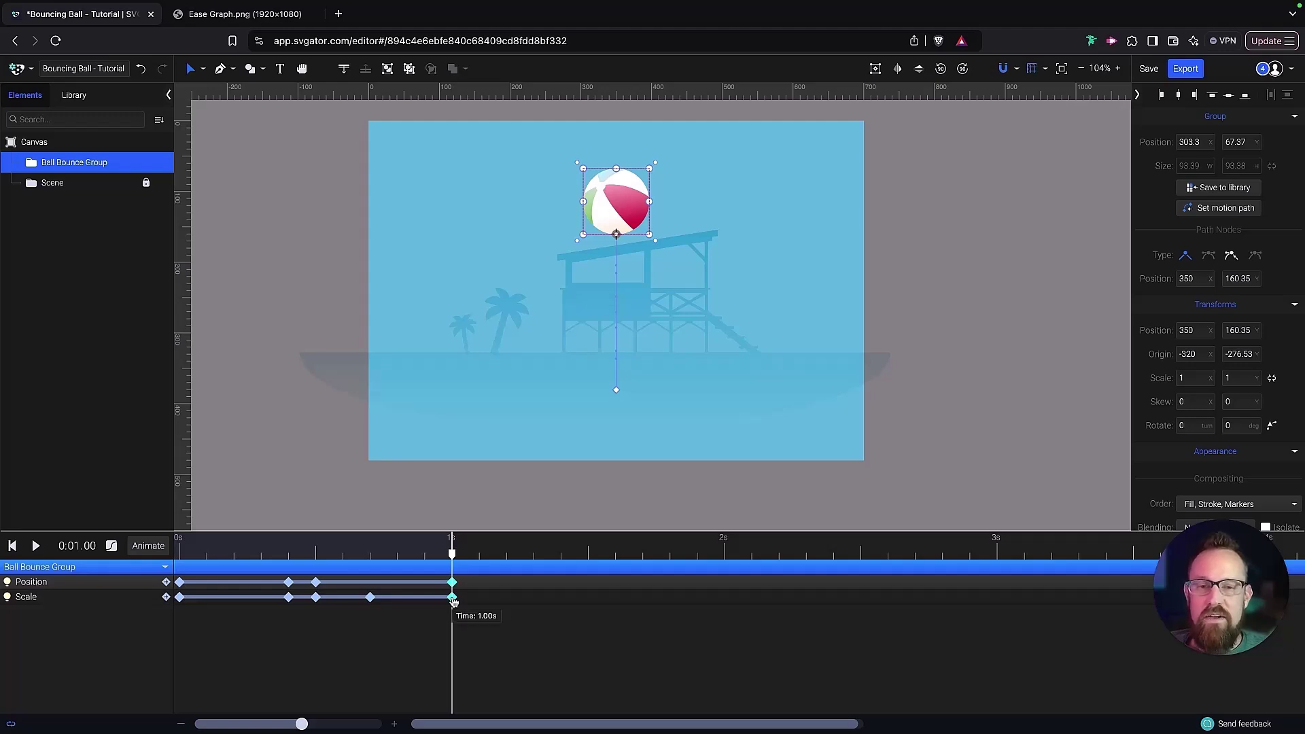
left_click_drag(452, 554, 162, 542)
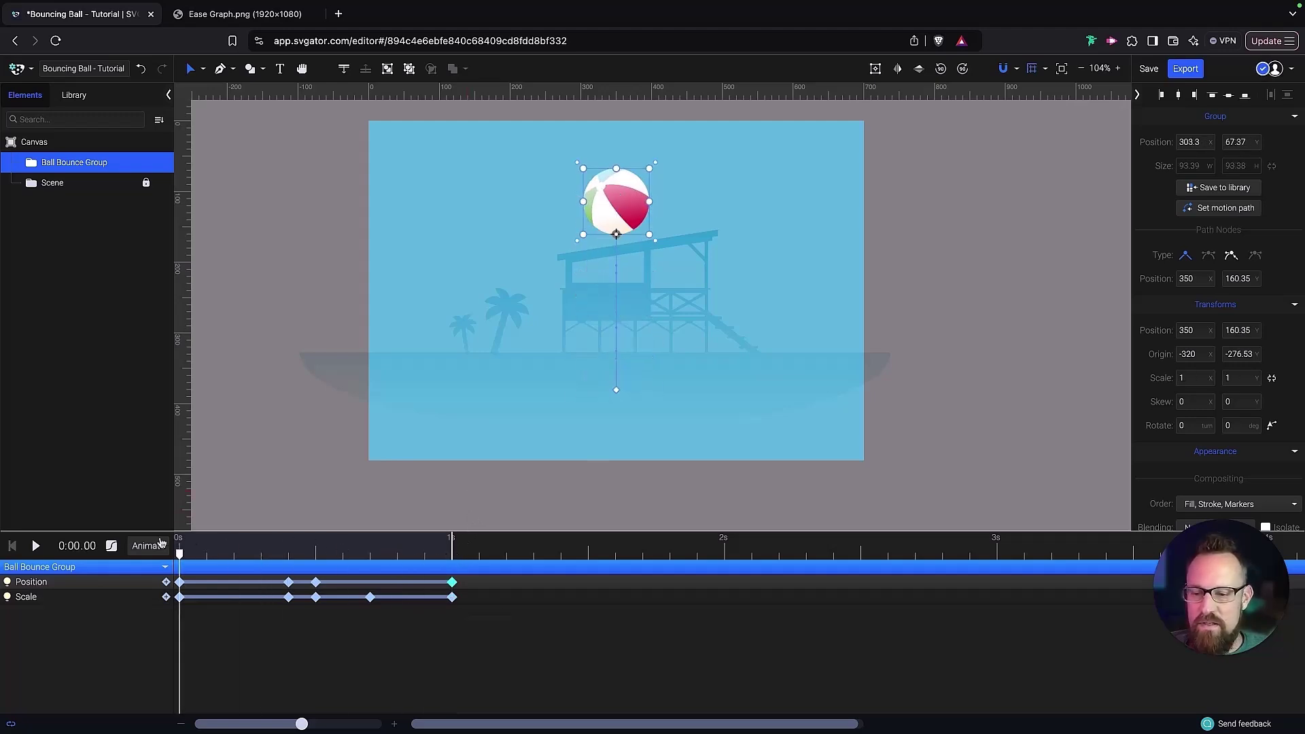
key("space")
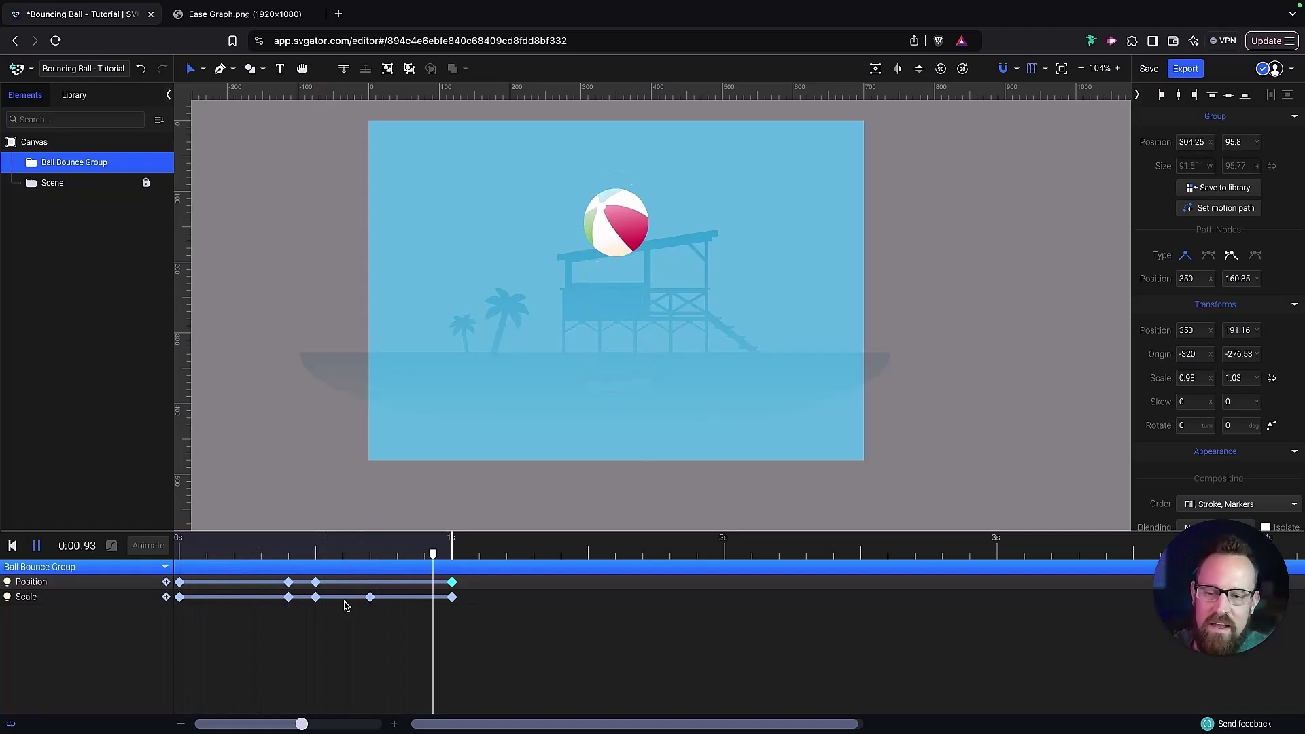
left_click_drag(285, 555, 379, 573)
key("space")
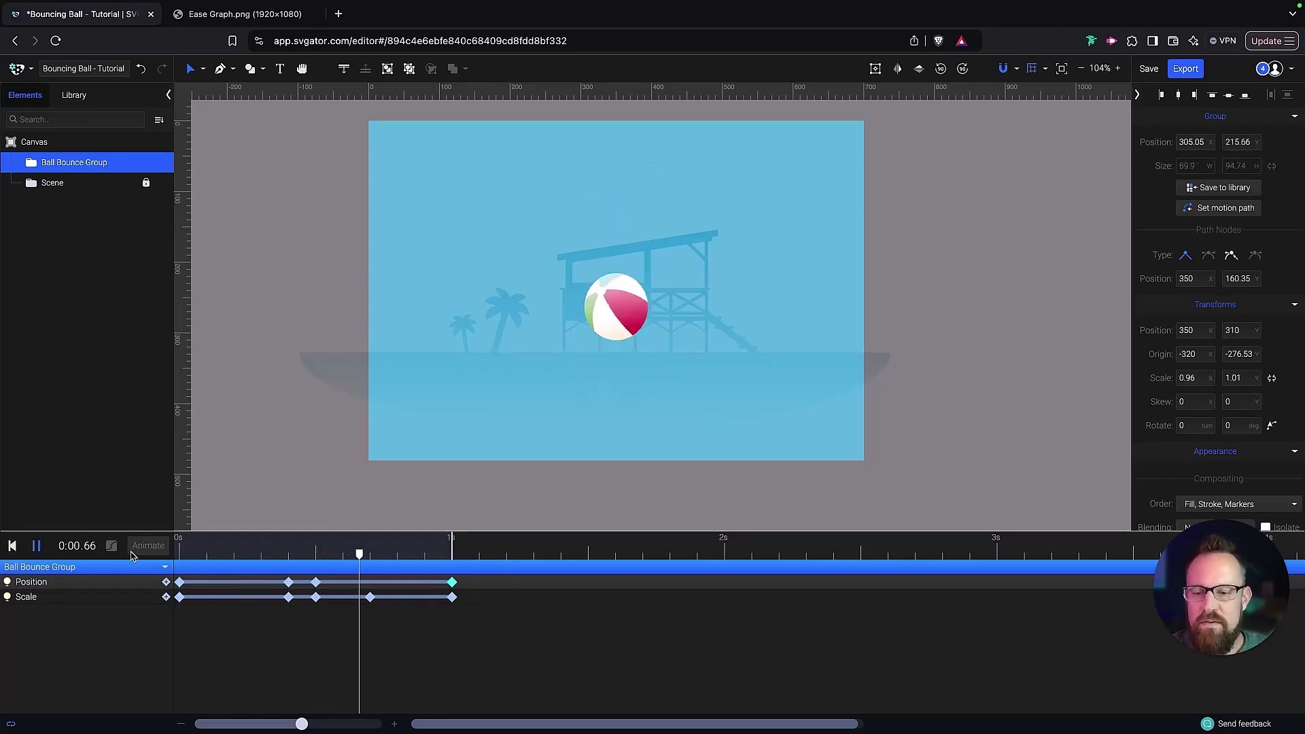
key("space")
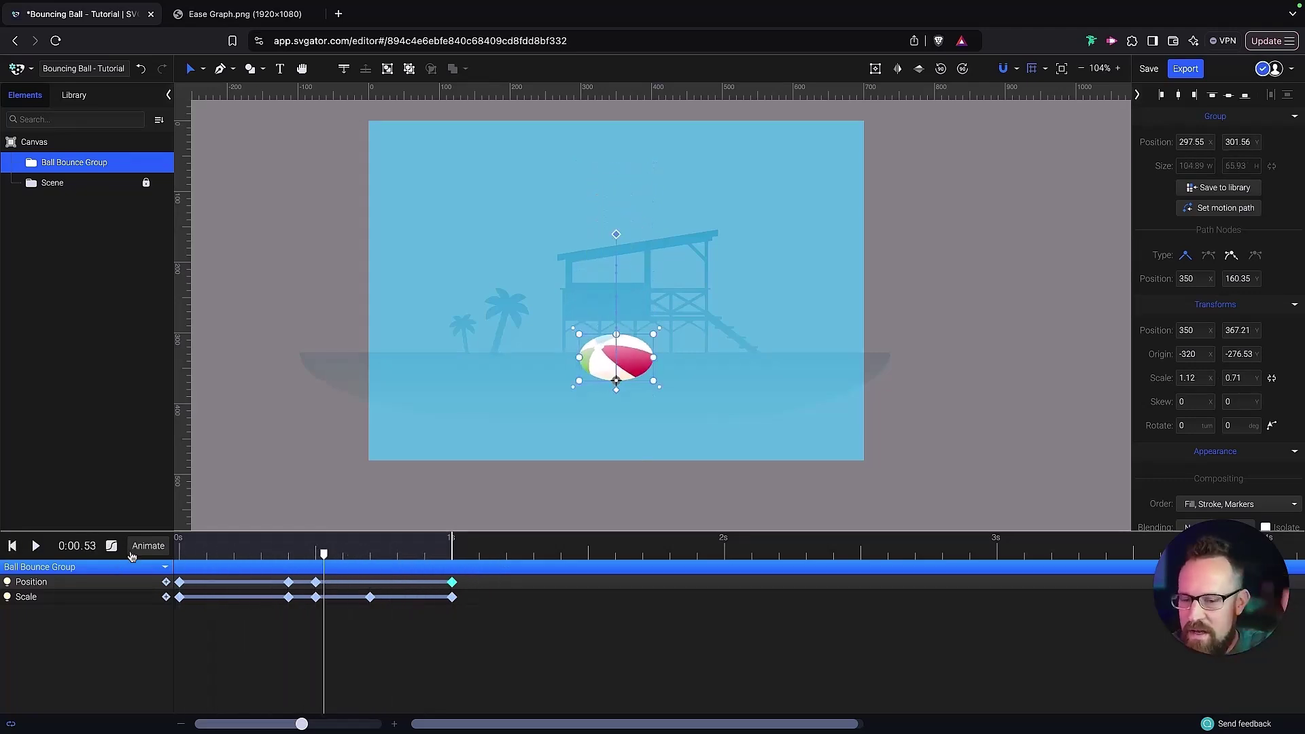
left_click(185, 548)
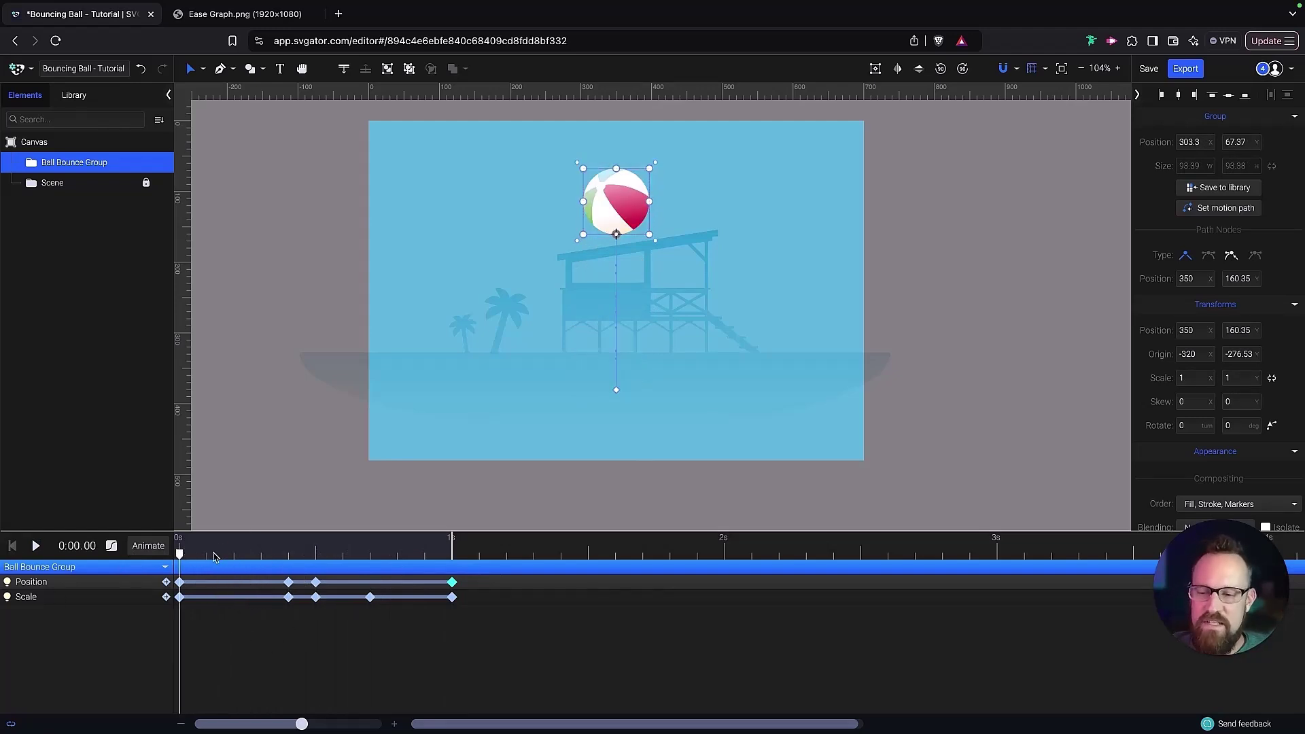
Step: Apply Ease In Cubic (0.55, 0.06, 0.68, 0.19) to both keyframes at 0 s
left_click_drag(187, 575, 172, 624)
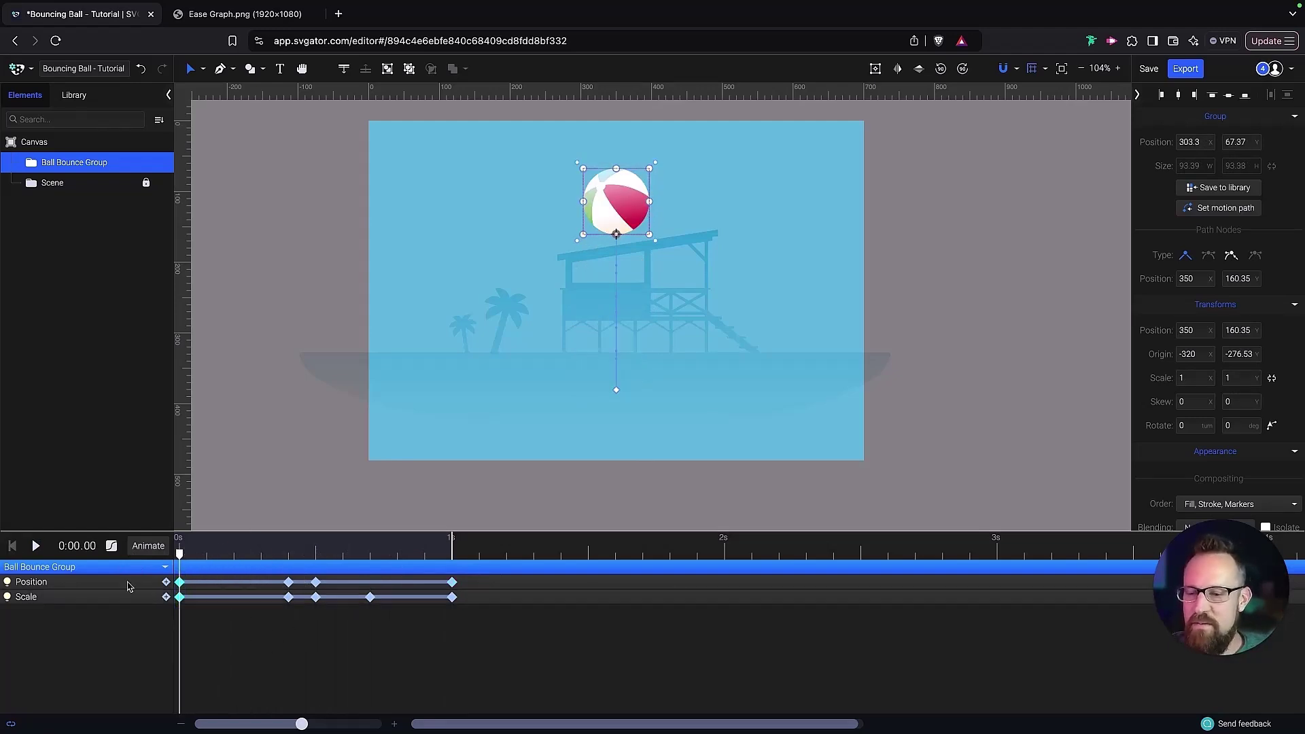
left_click(112, 545)
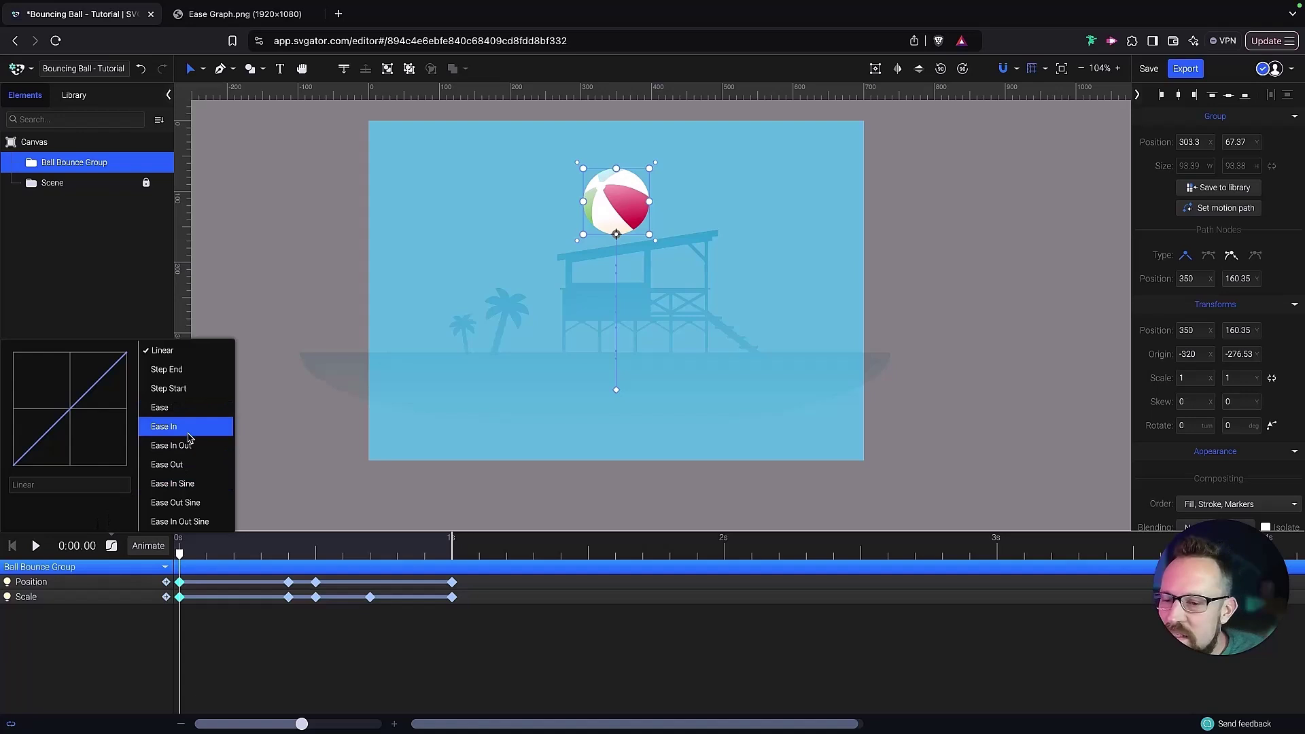
scroll(201, 474, "down", 1)
scroll(200, 473, "down", 6)
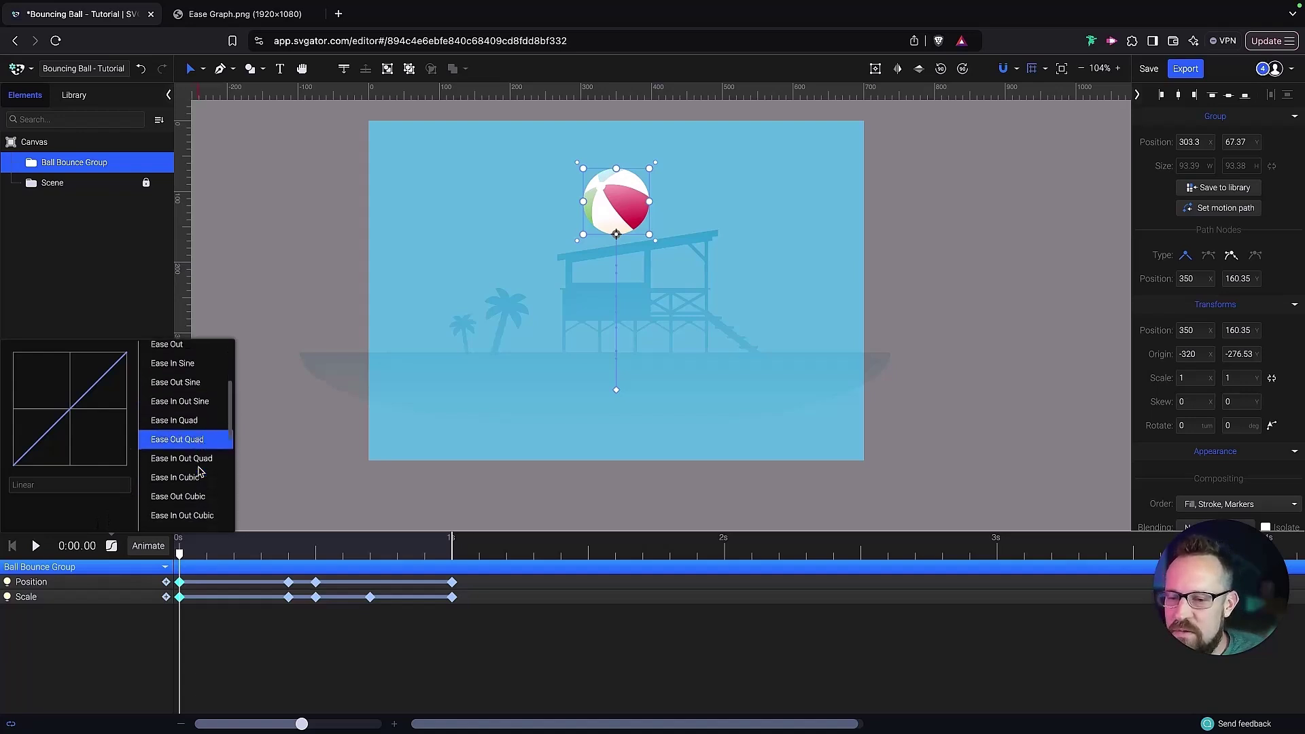
left_click(198, 474)
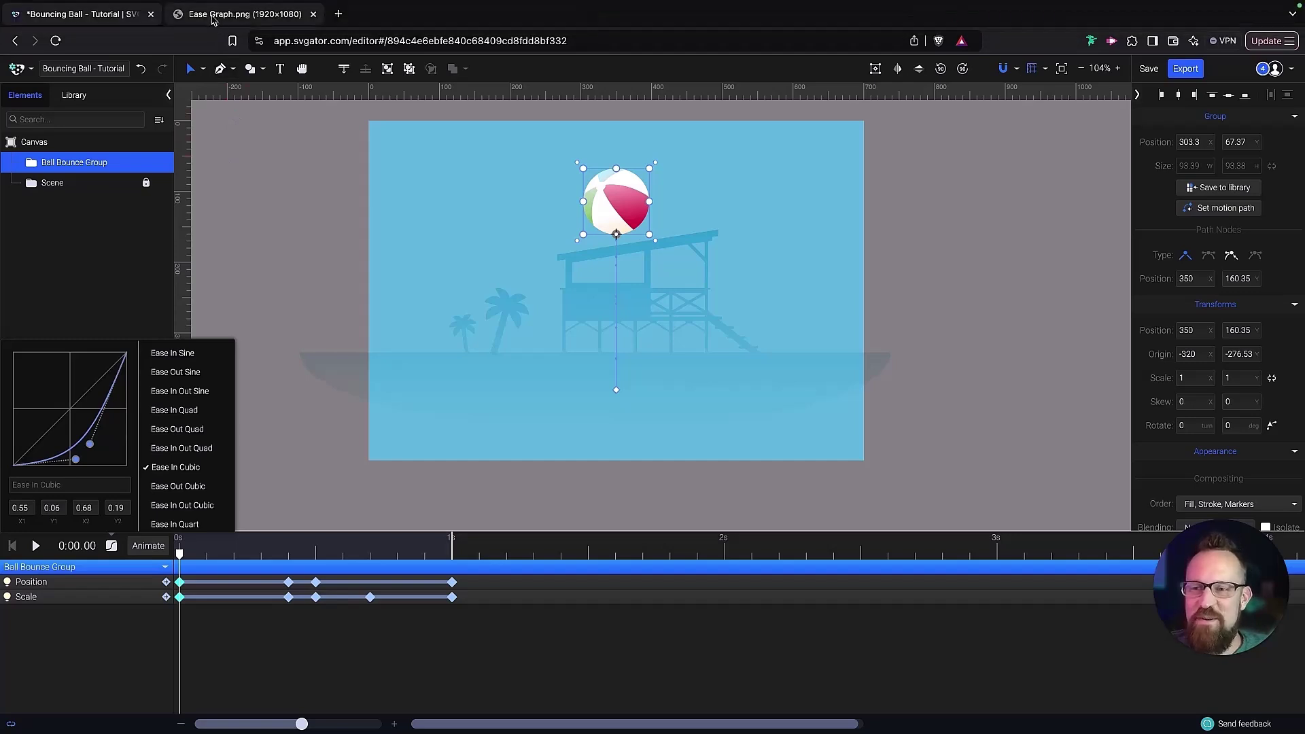
left_click(212, 19)
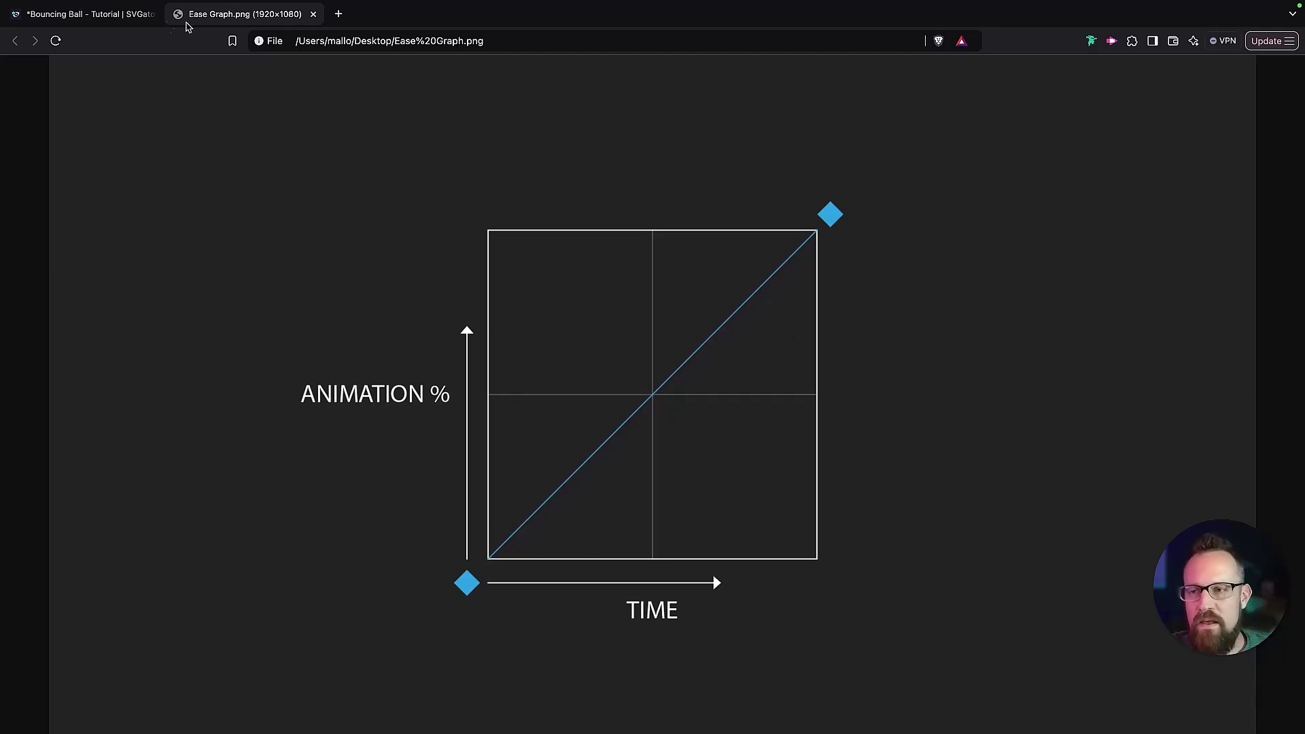
left_click(123, 17)
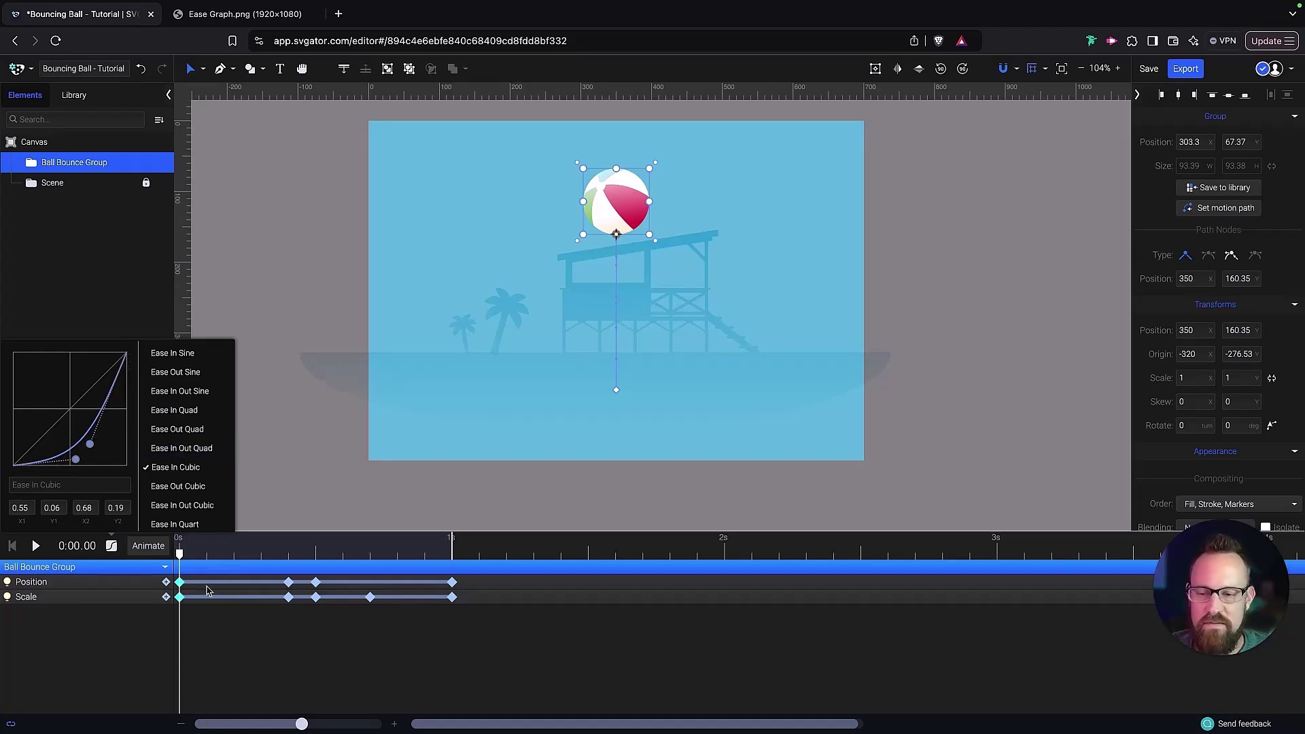
left_click(197, 573)
key("space")
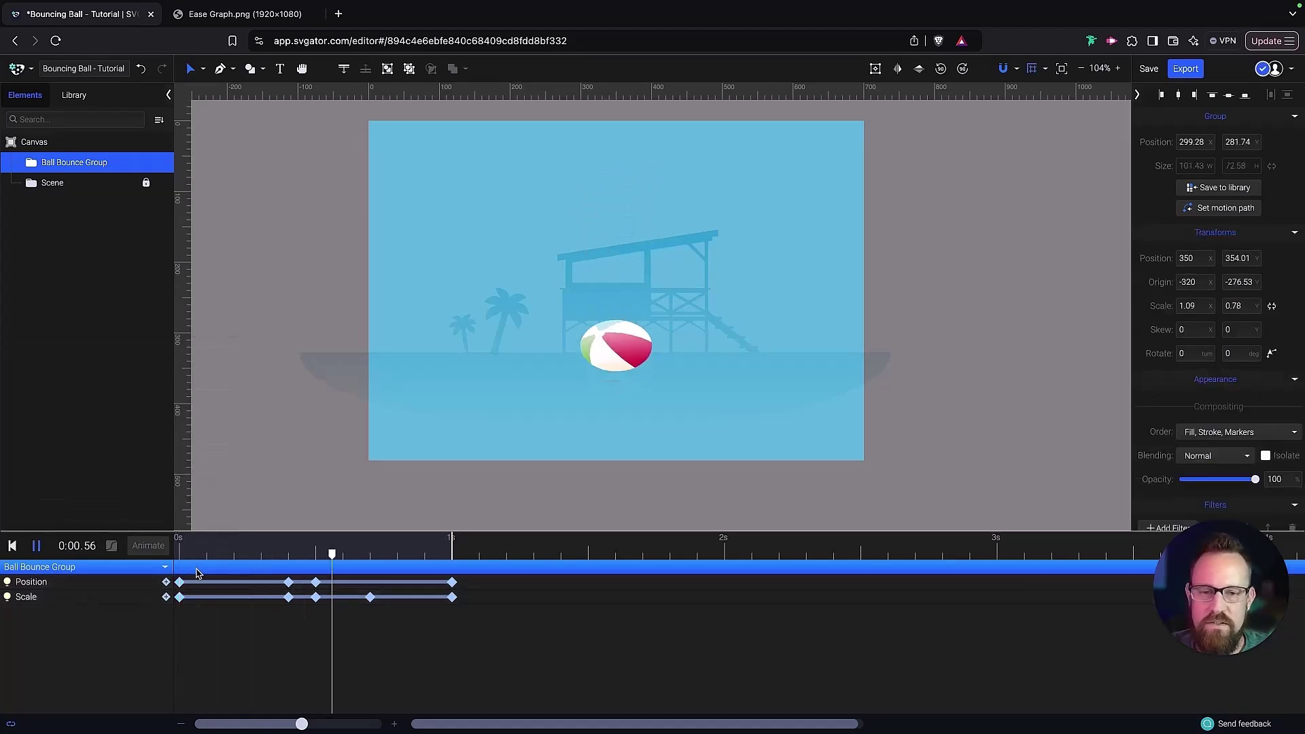
key("space")
left_click(183, 554)
key("space")
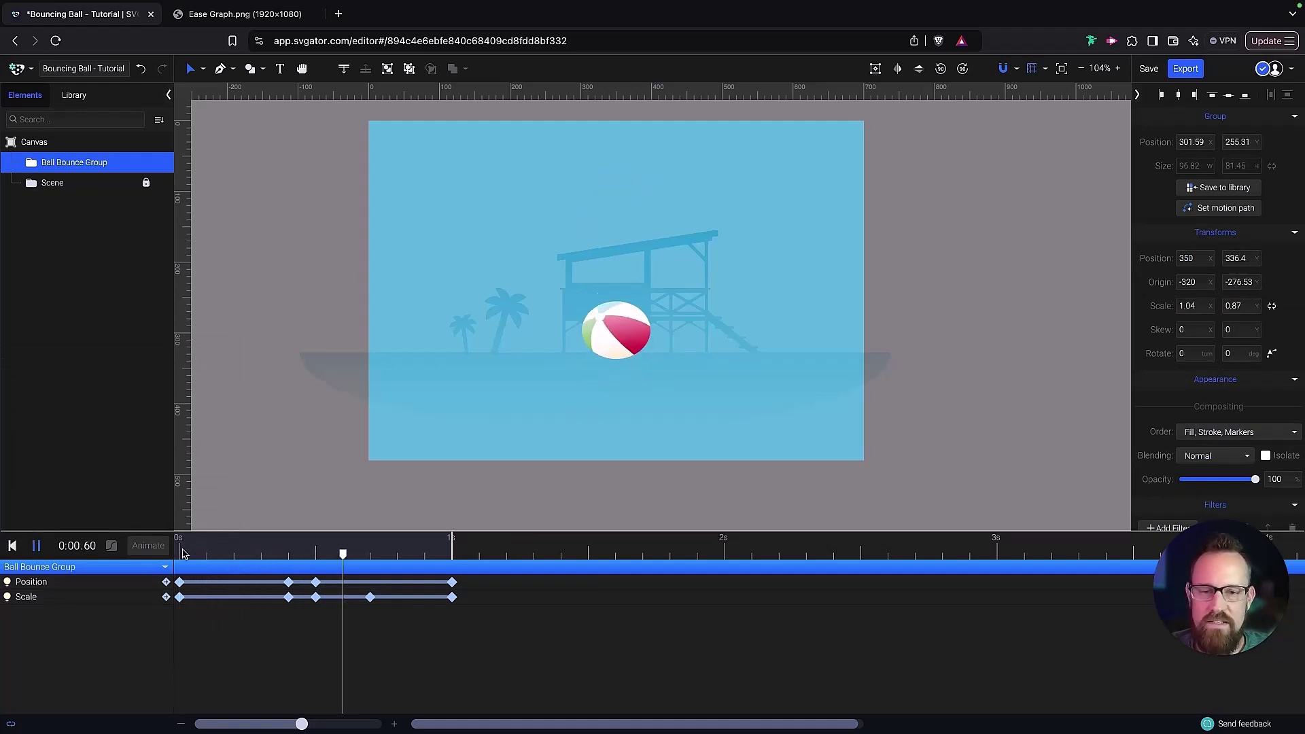
key("space")
left_click(178, 554)
key("space")
key("space")
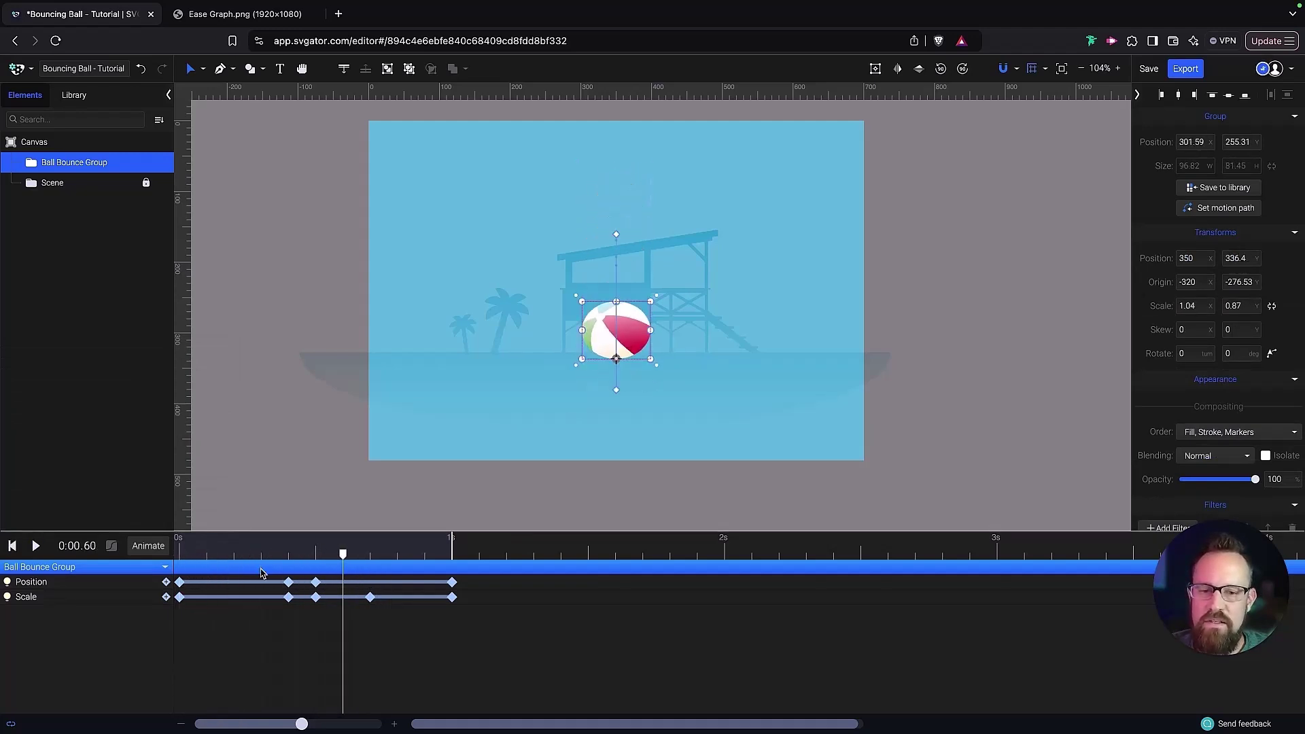
key("shift+Left")
left_click(288, 583)
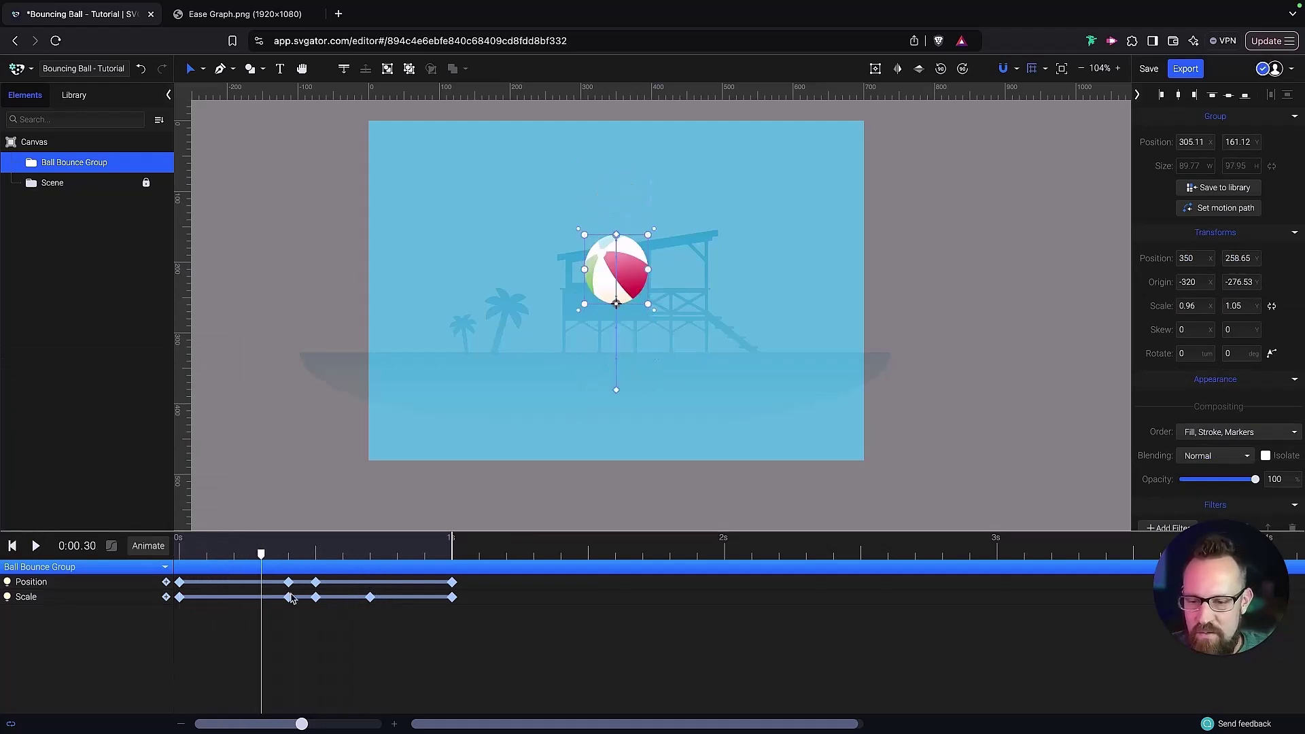
Step: Apply Ease Out to the Position and Scale keyframes at 0.4 s
left_click(289, 597, "shift")
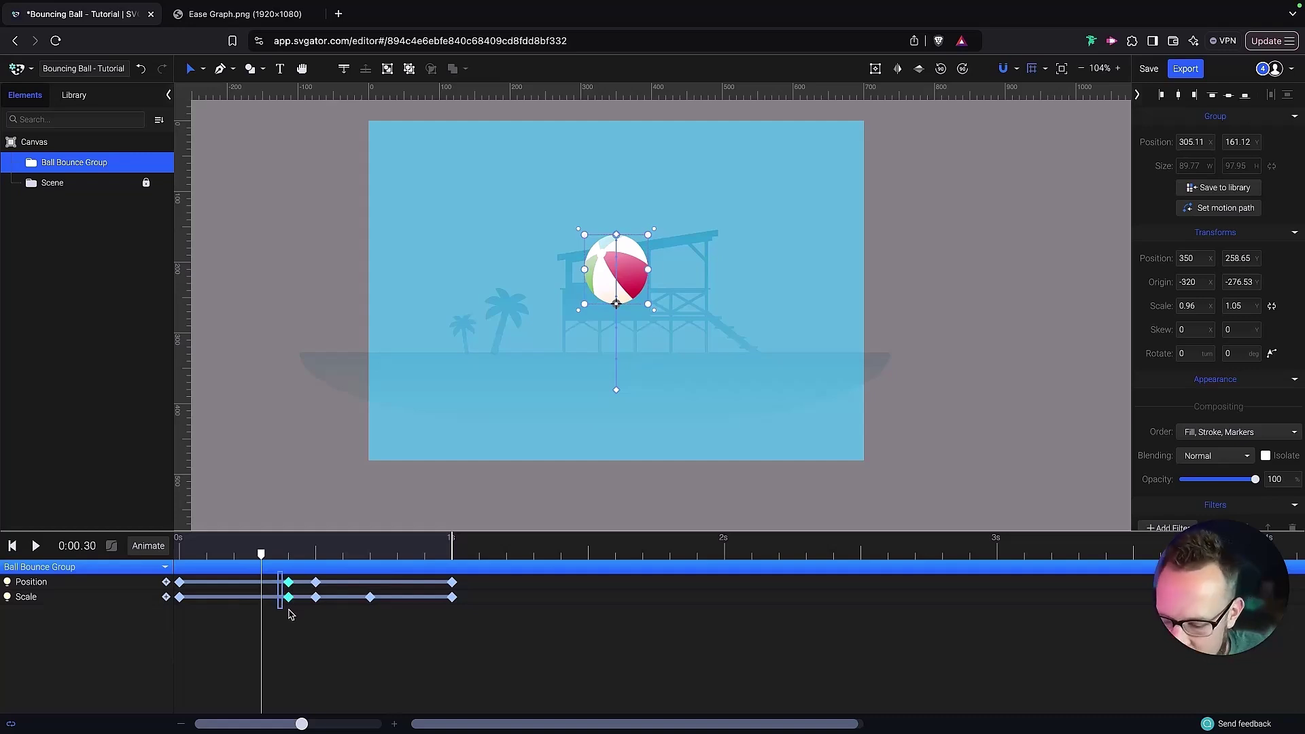
left_click_drag(290, 619, 294, 618)
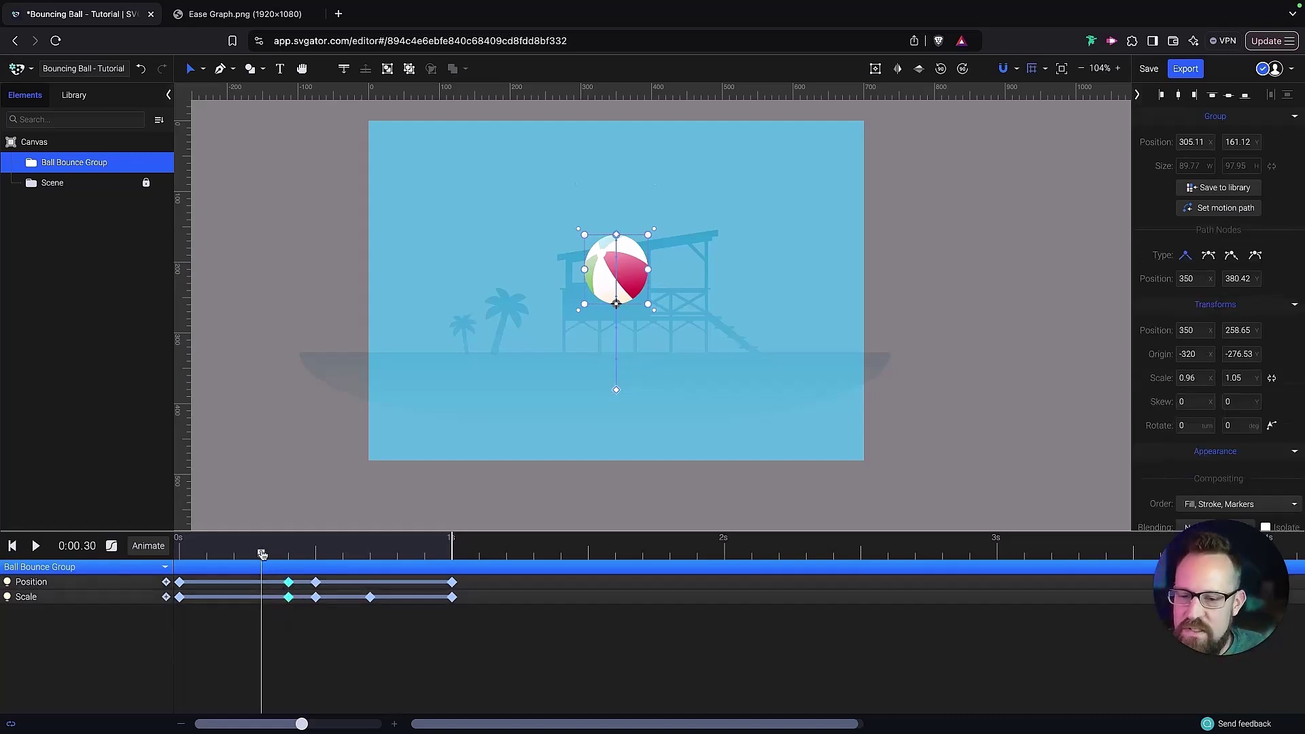
left_click_drag(261, 554, 293, 554)
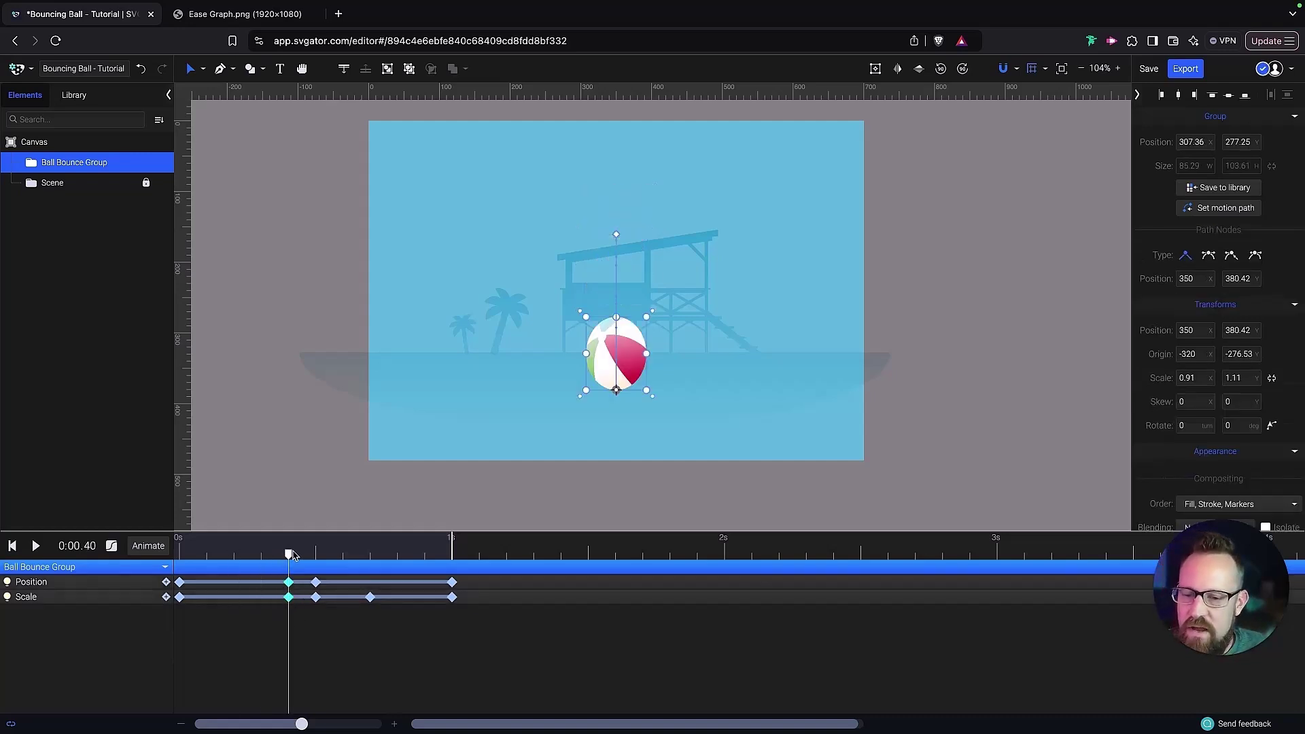
left_click(112, 546)
scroll(200, 452, "down", 1)
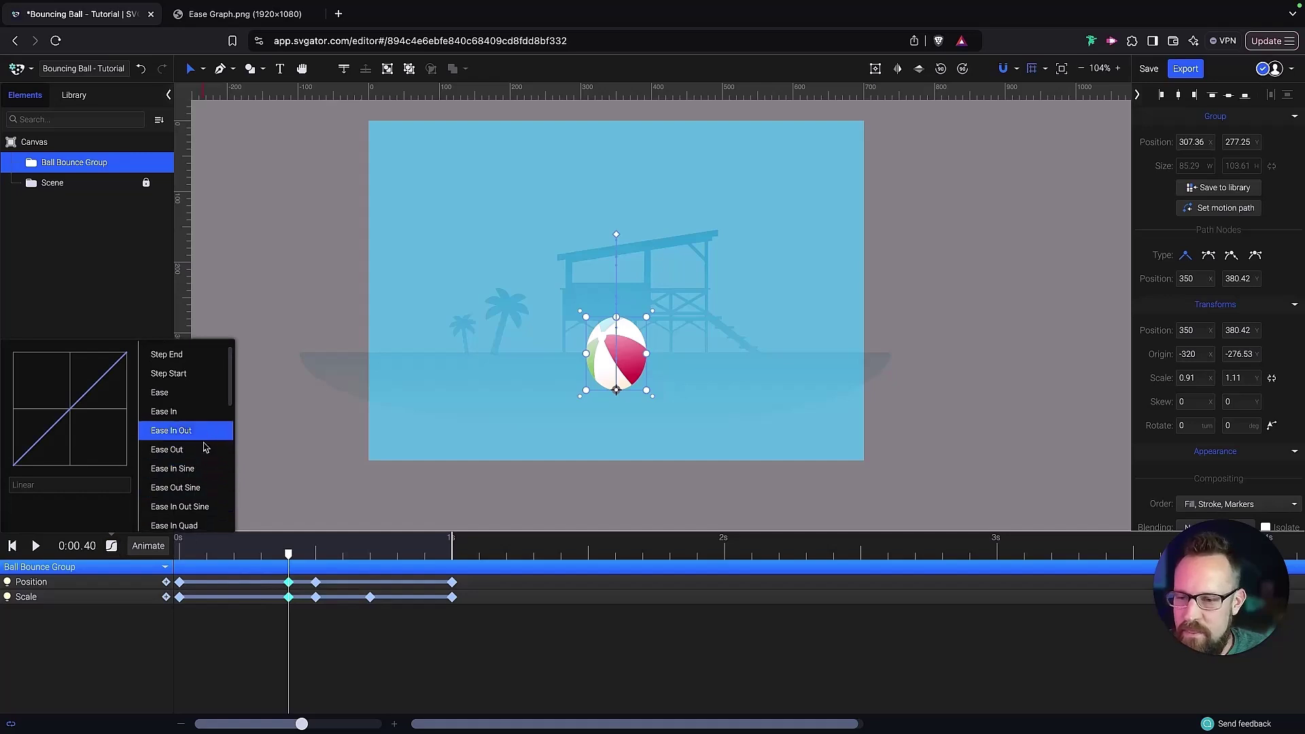
left_click(201, 448)
left_click(337, 643)
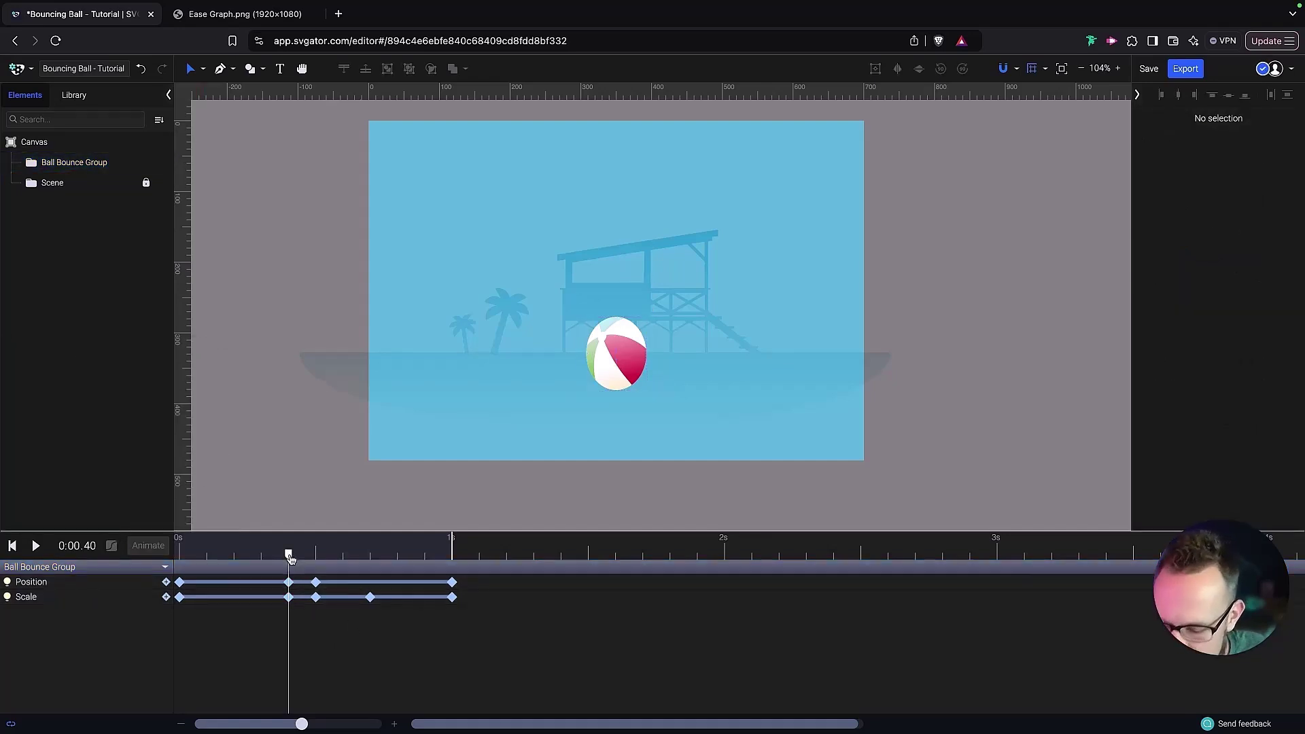
Step: Apply Ease Out (0, 0, 0.58, 1) to the Position and Scale keyframes at 0.5 s
left_click(331, 560)
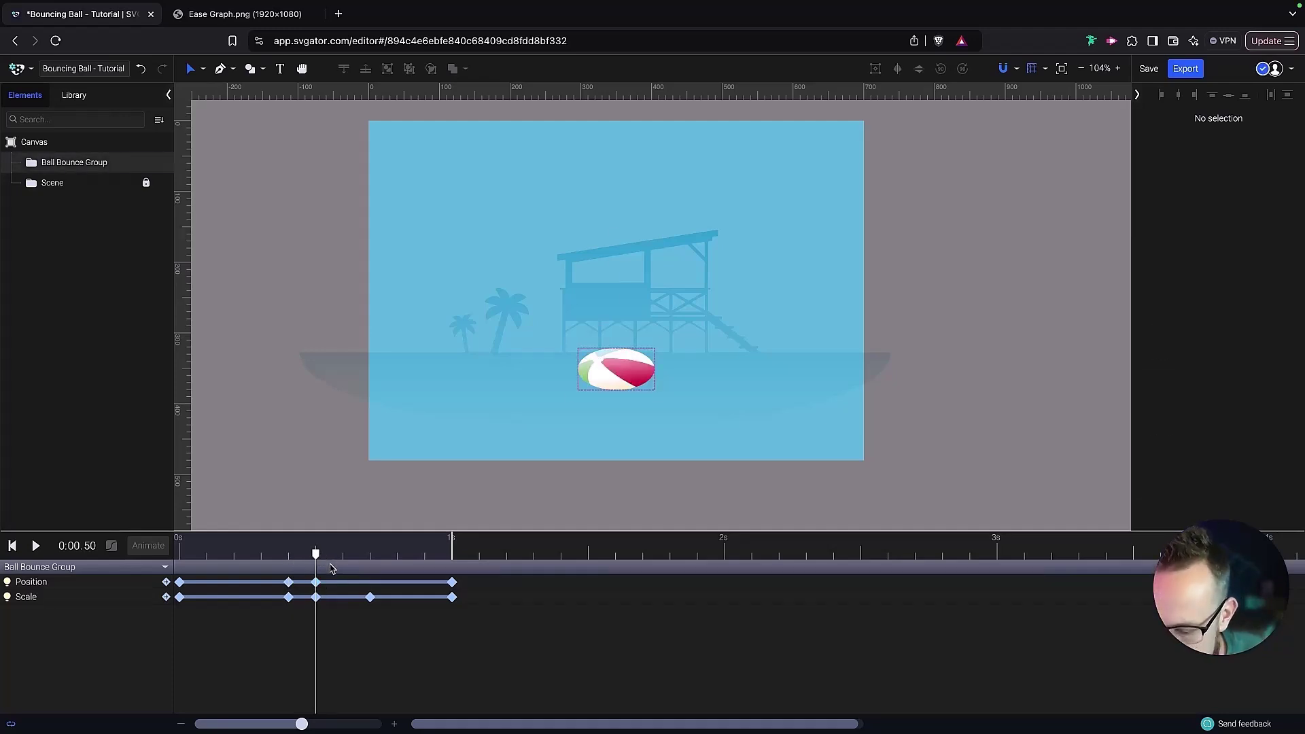
left_click(331, 569)
left_click_drag(331, 575, 306, 610)
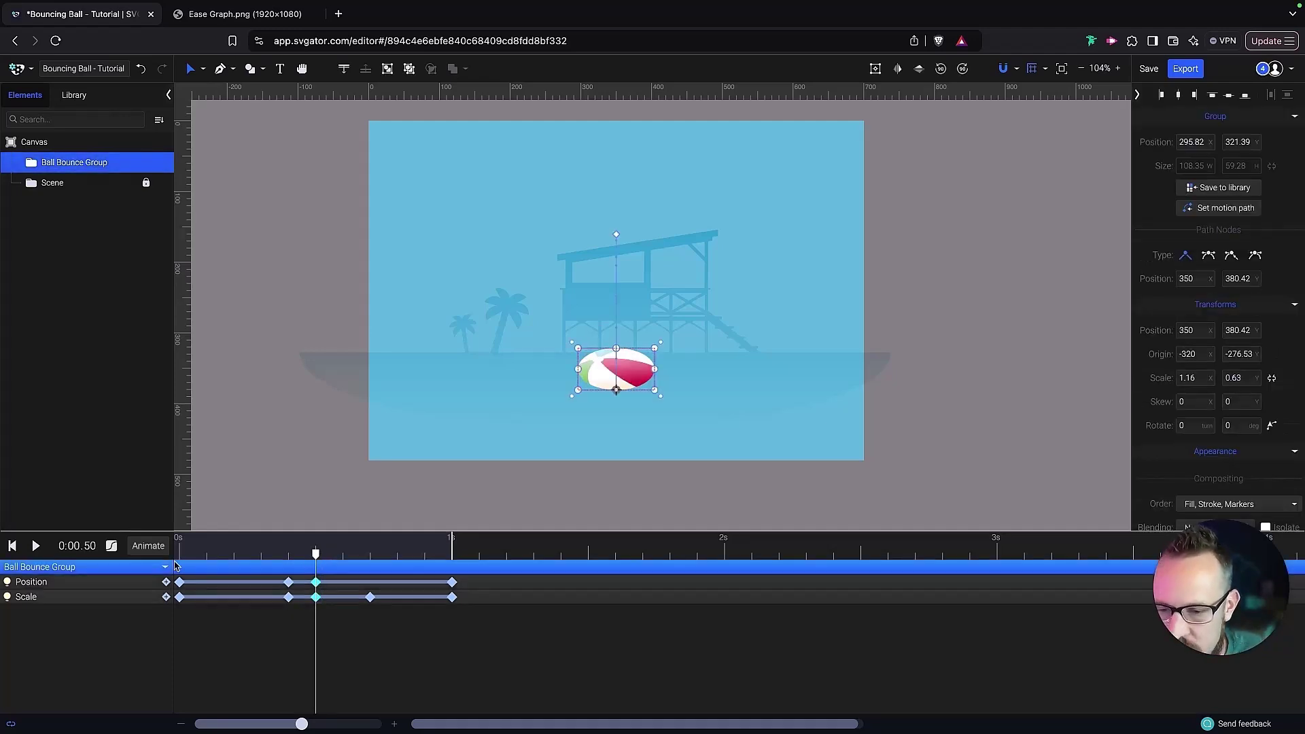
left_click(112, 548)
left_click(189, 467)
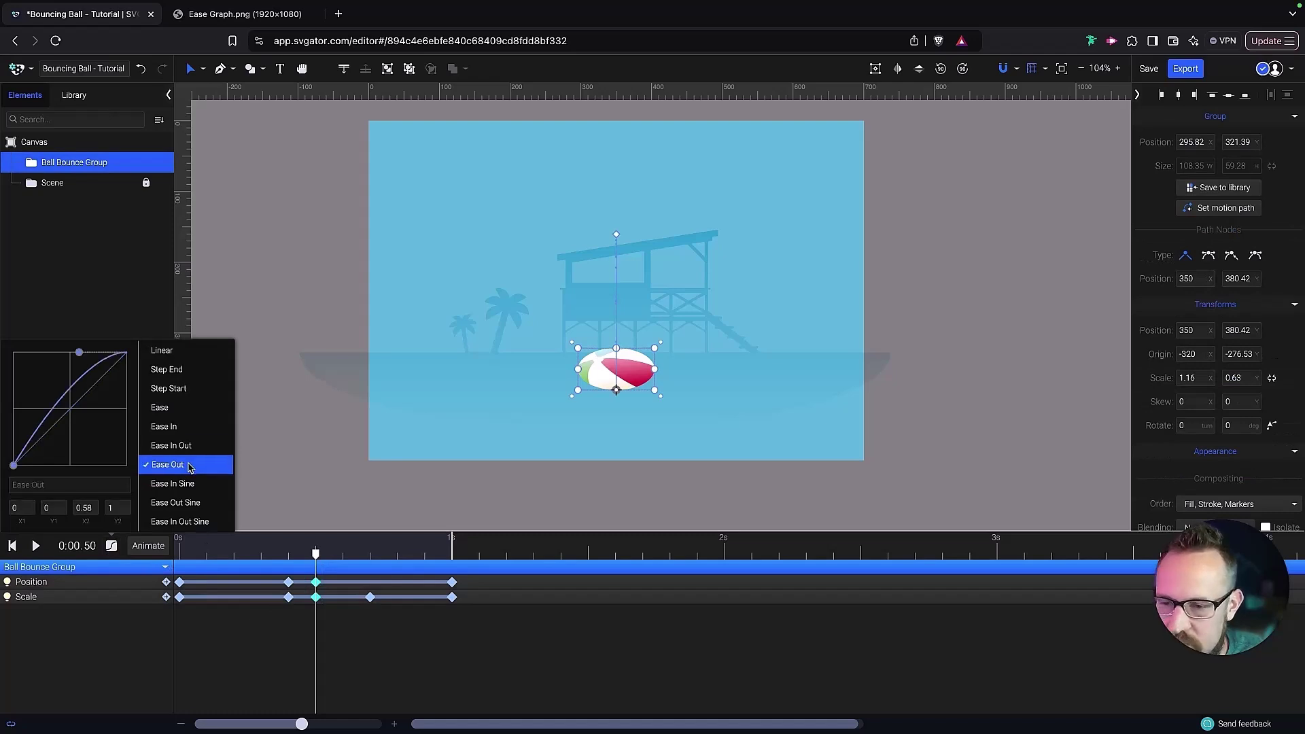
left_click(345, 628)
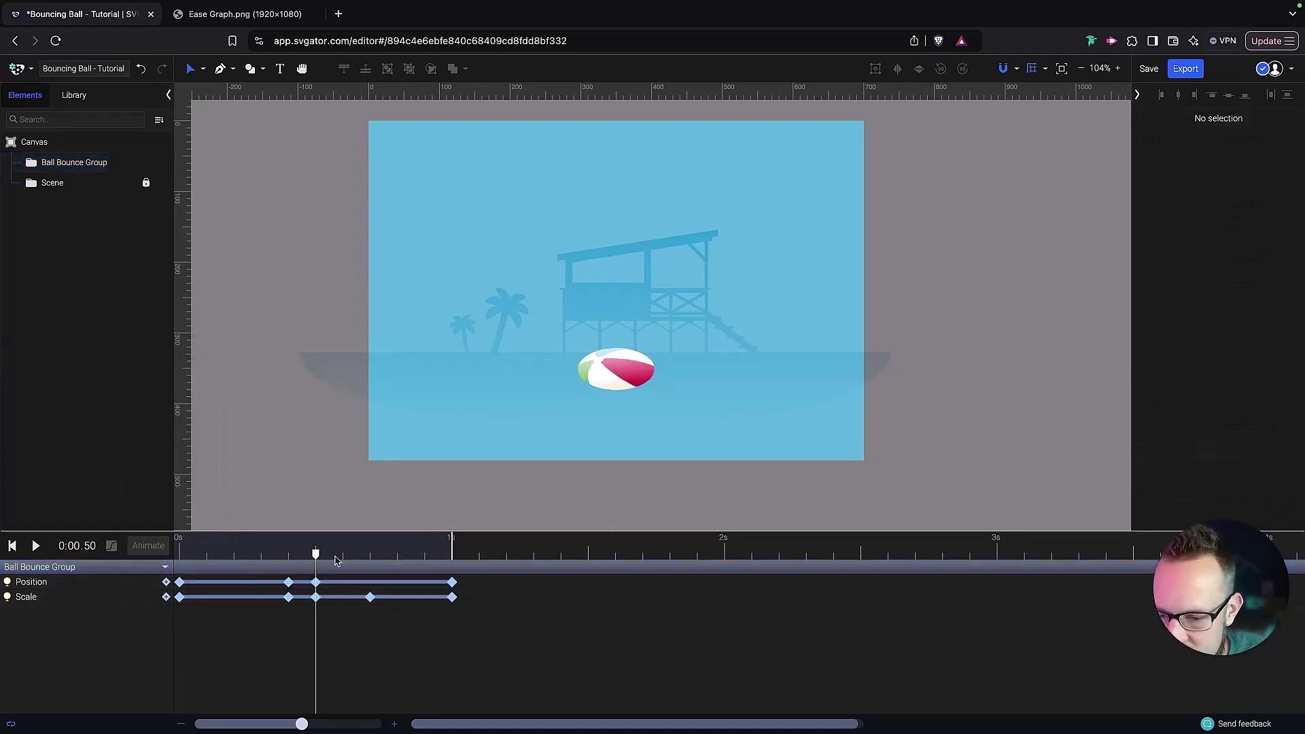
Step: Switch the 0.5 s keyframes' easing to Ease Out Quart (0.17, 0.84, 0.44, 1)
left_click(370, 555)
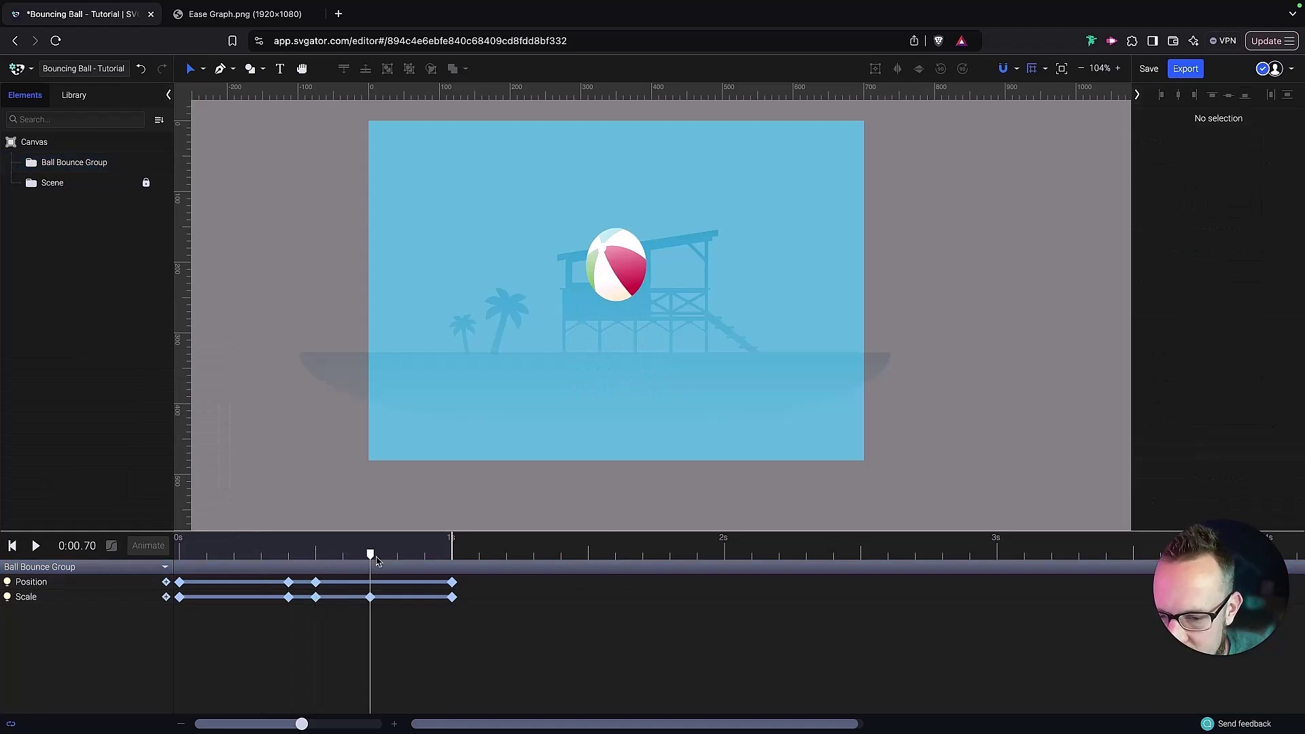
left_click(371, 599)
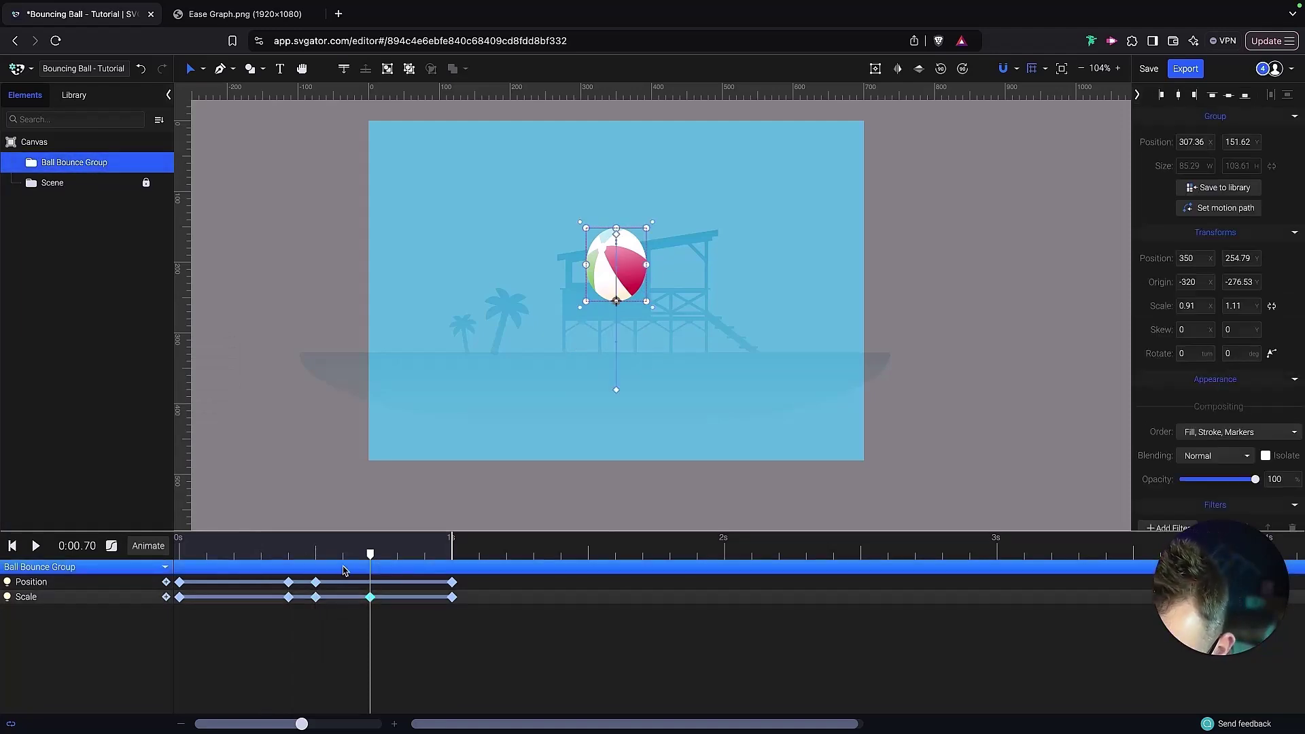
left_click_drag(343, 570, 303, 605)
left_click(112, 546)
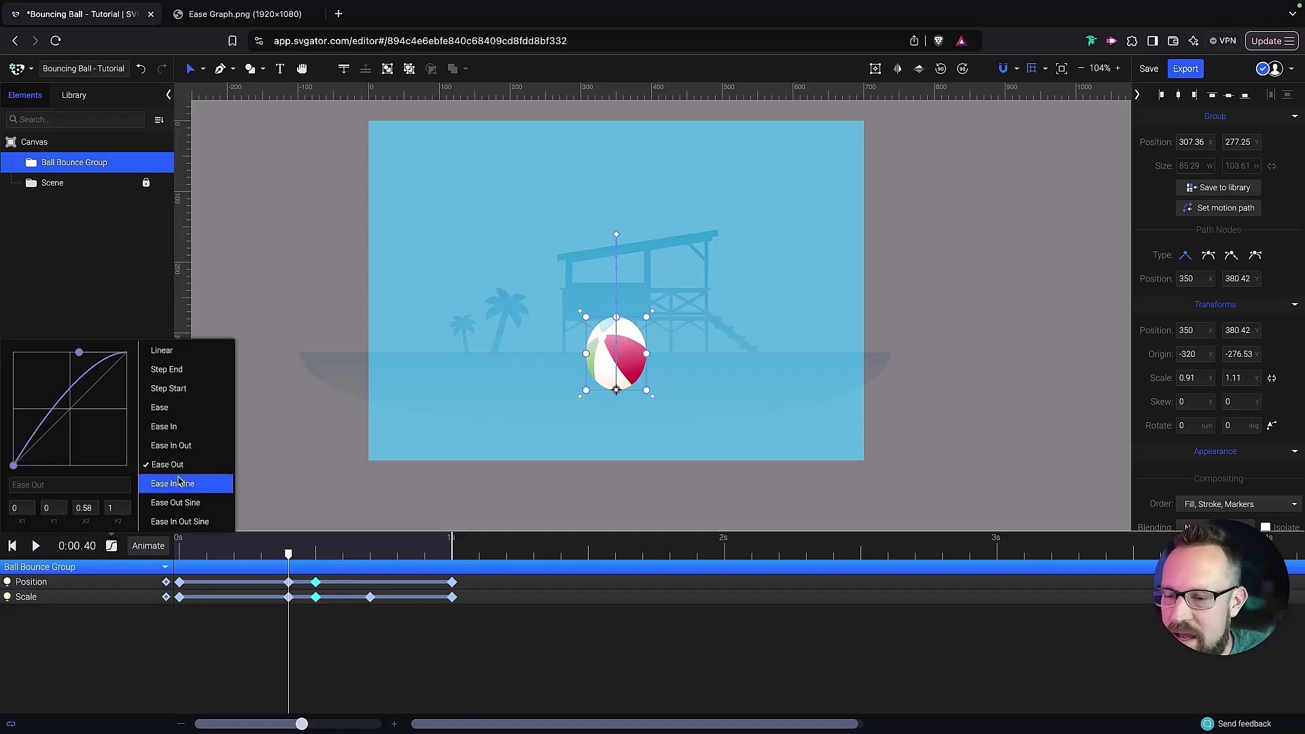
scroll(183, 483, "down", 5)
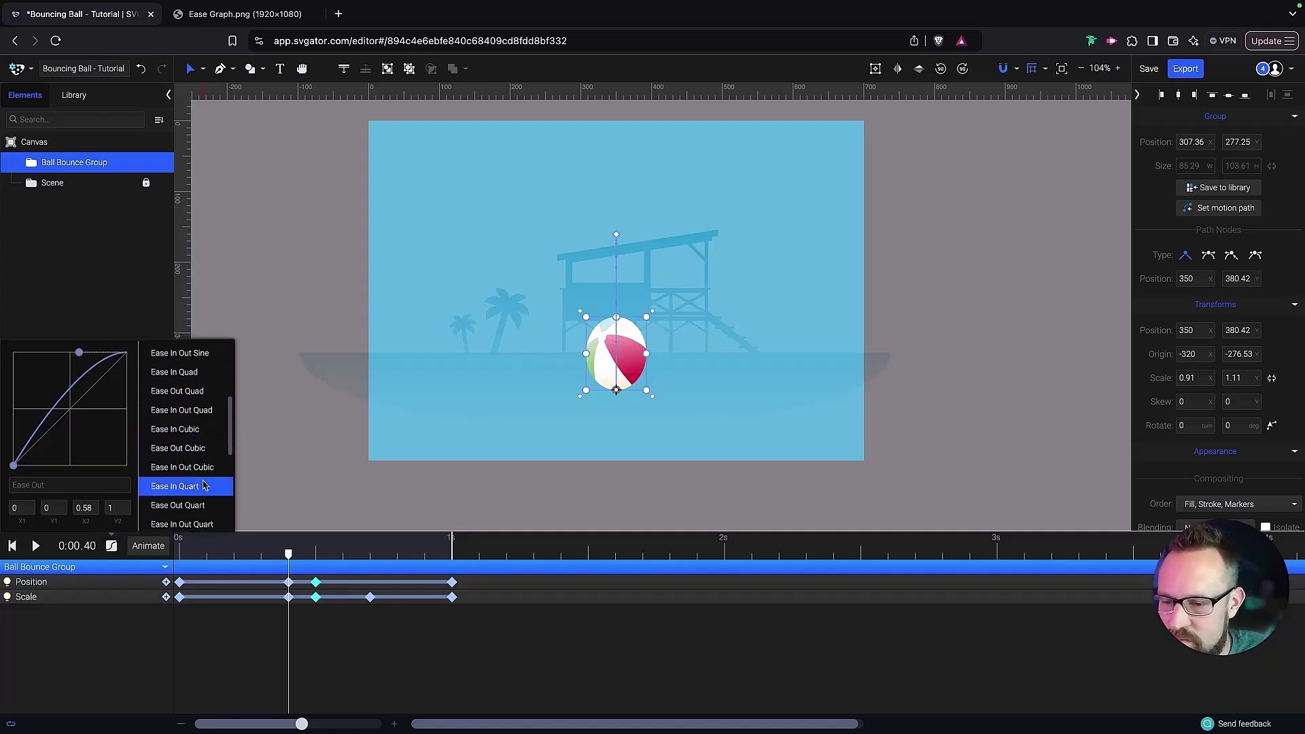
scroll(204, 485, "down", 1)
left_click(204, 487)
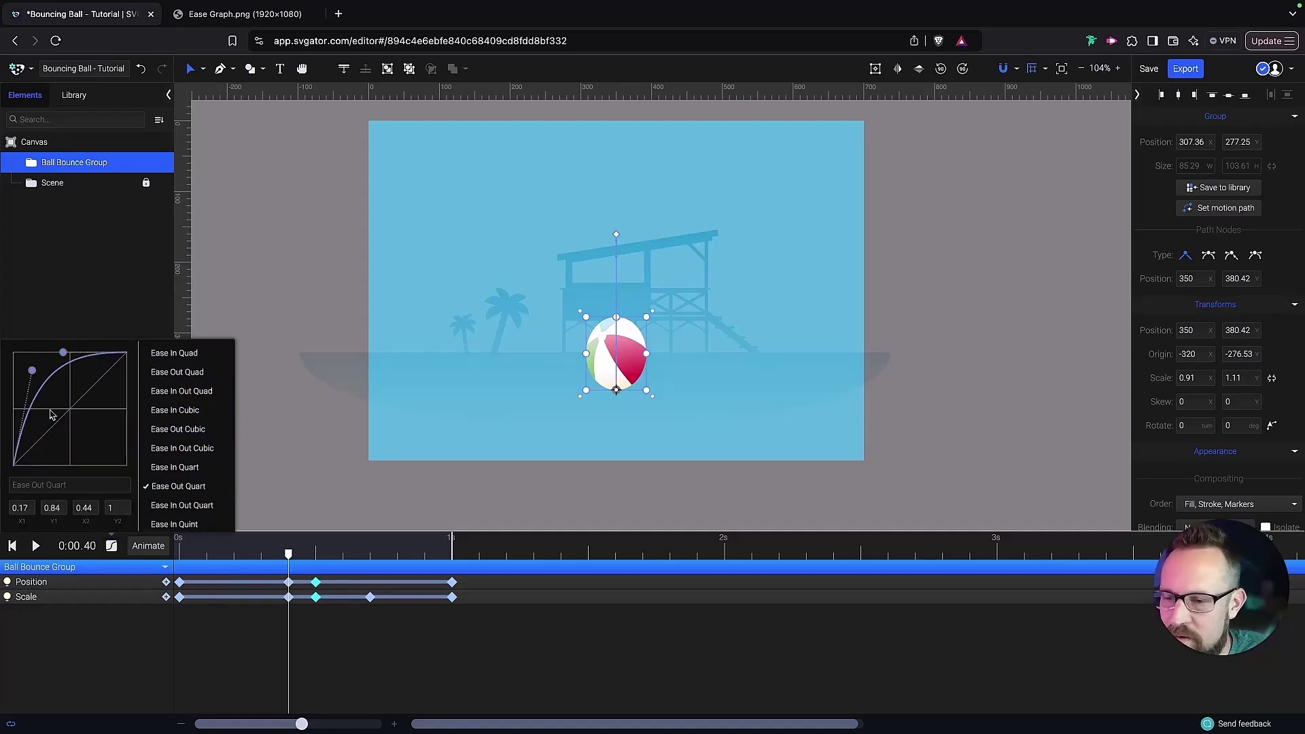
left_click(340, 608)
Step: Check the easing options at the 0.7 s scale keyframe, closing them without changes
left_click(371, 598)
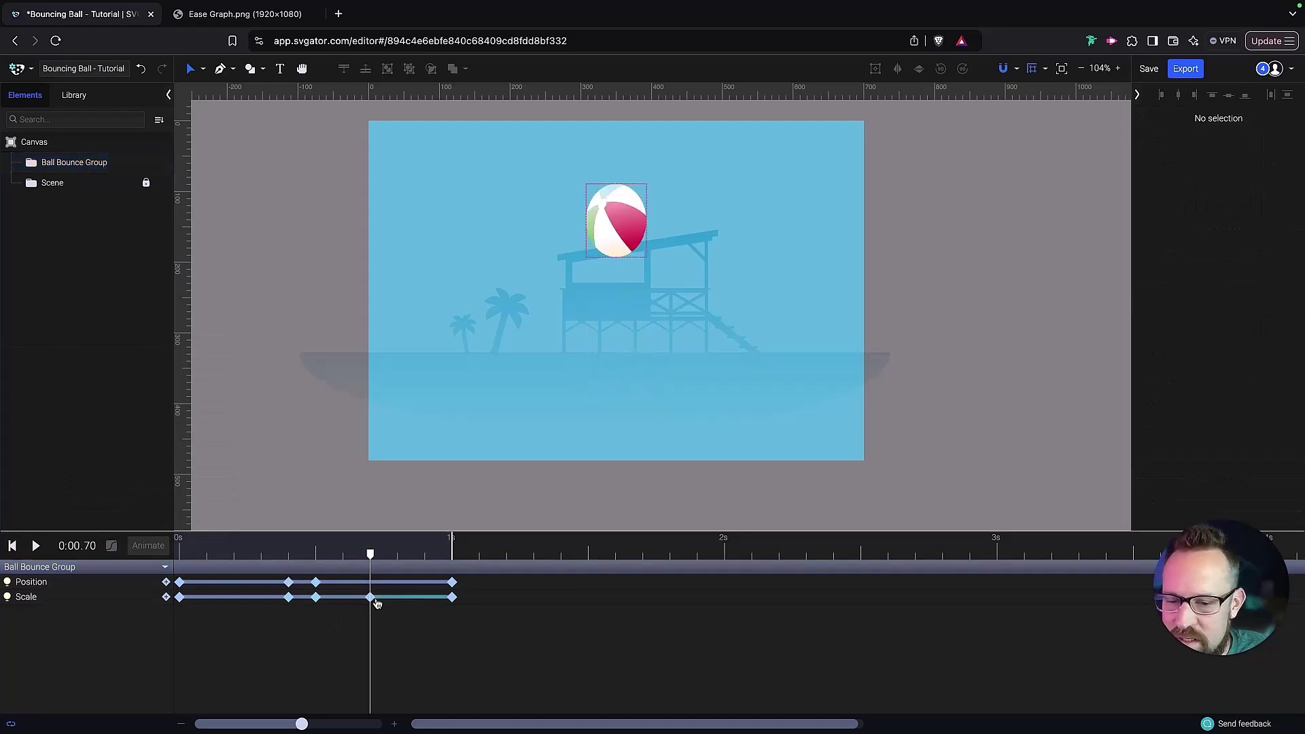
left_click(150, 567)
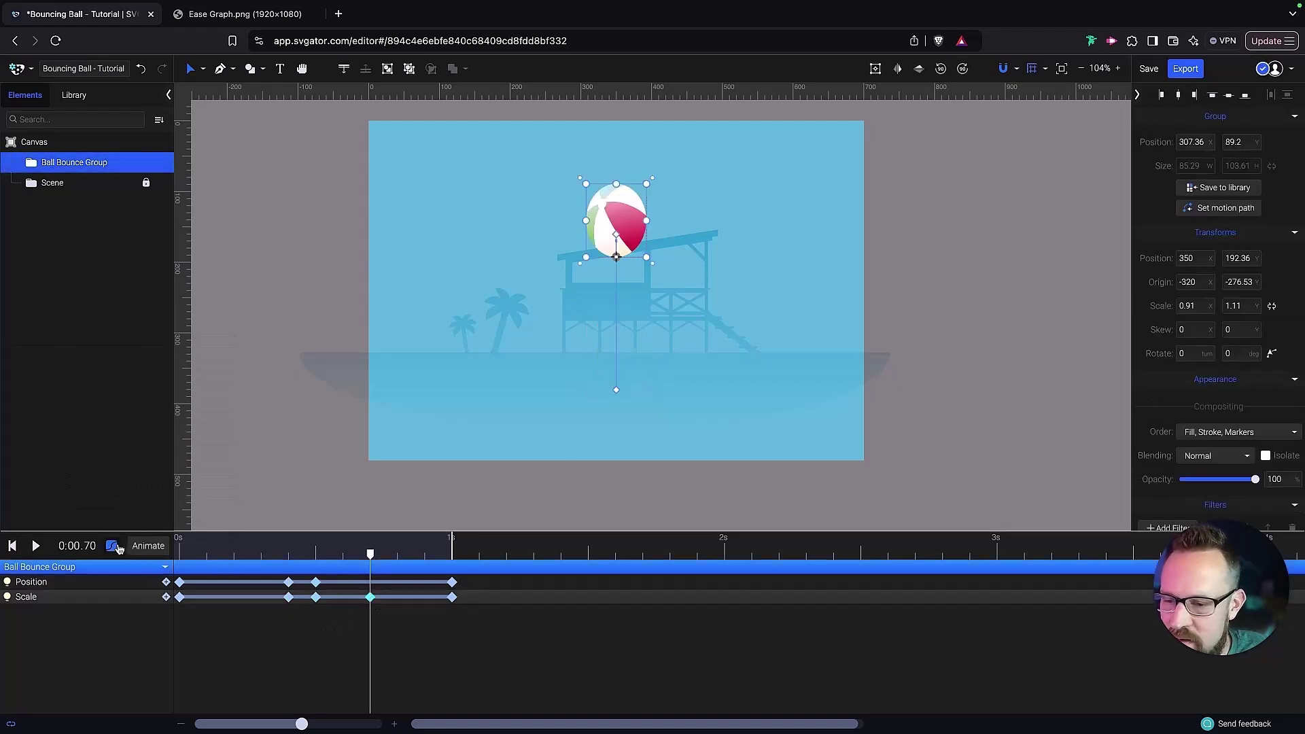
left_click(112, 546)
left_click(439, 636)
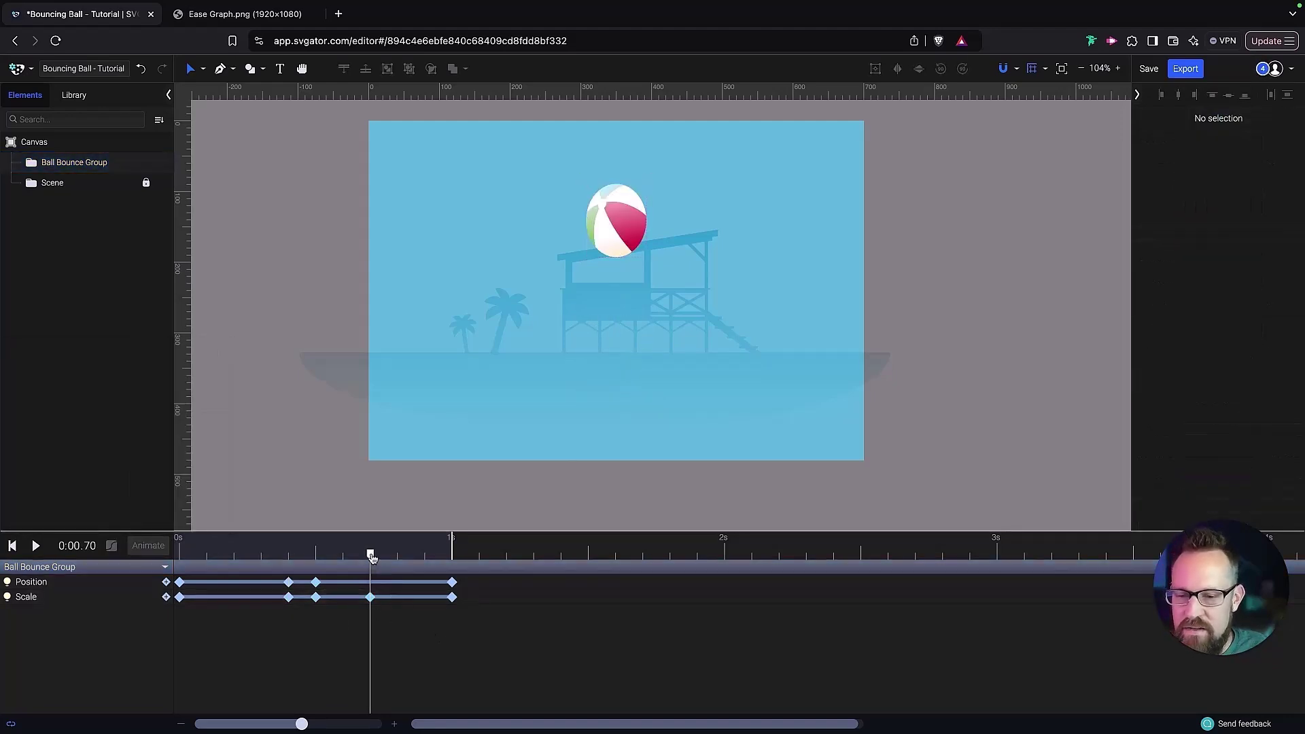
left_click_drag(372, 559, 180, 559)
key("space")
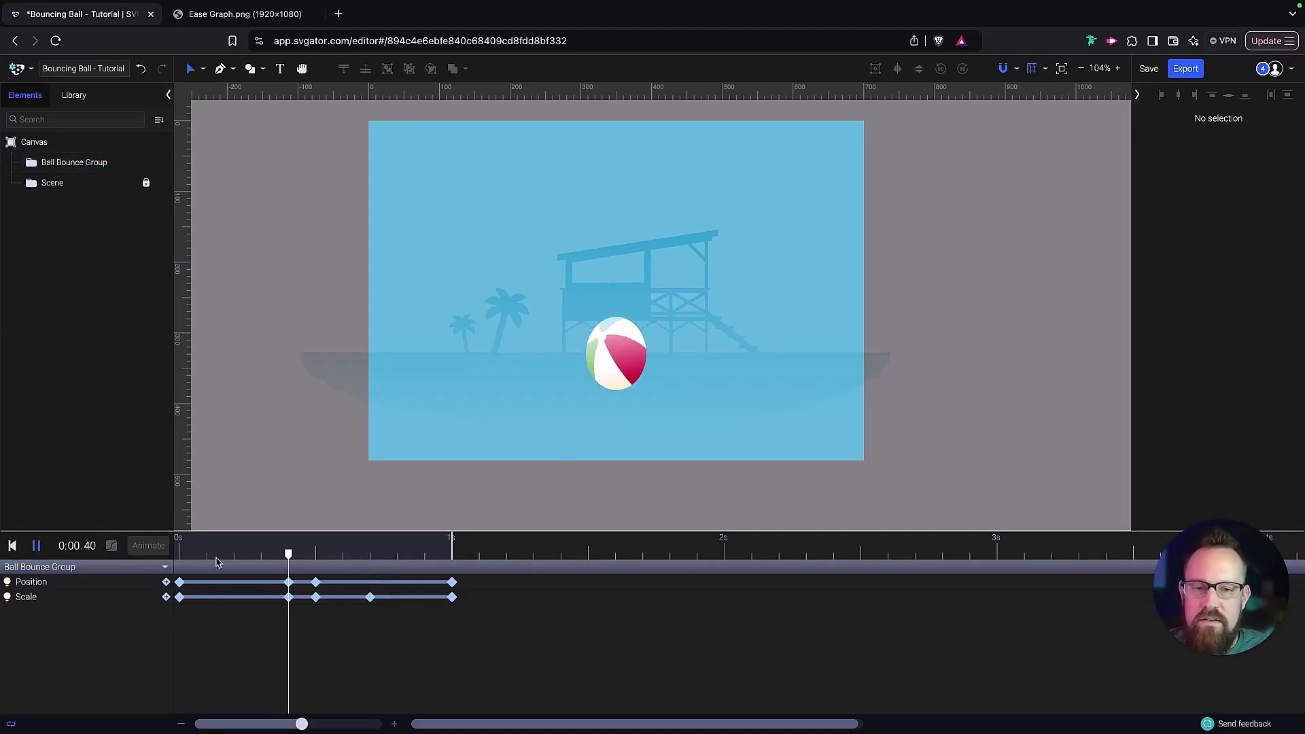